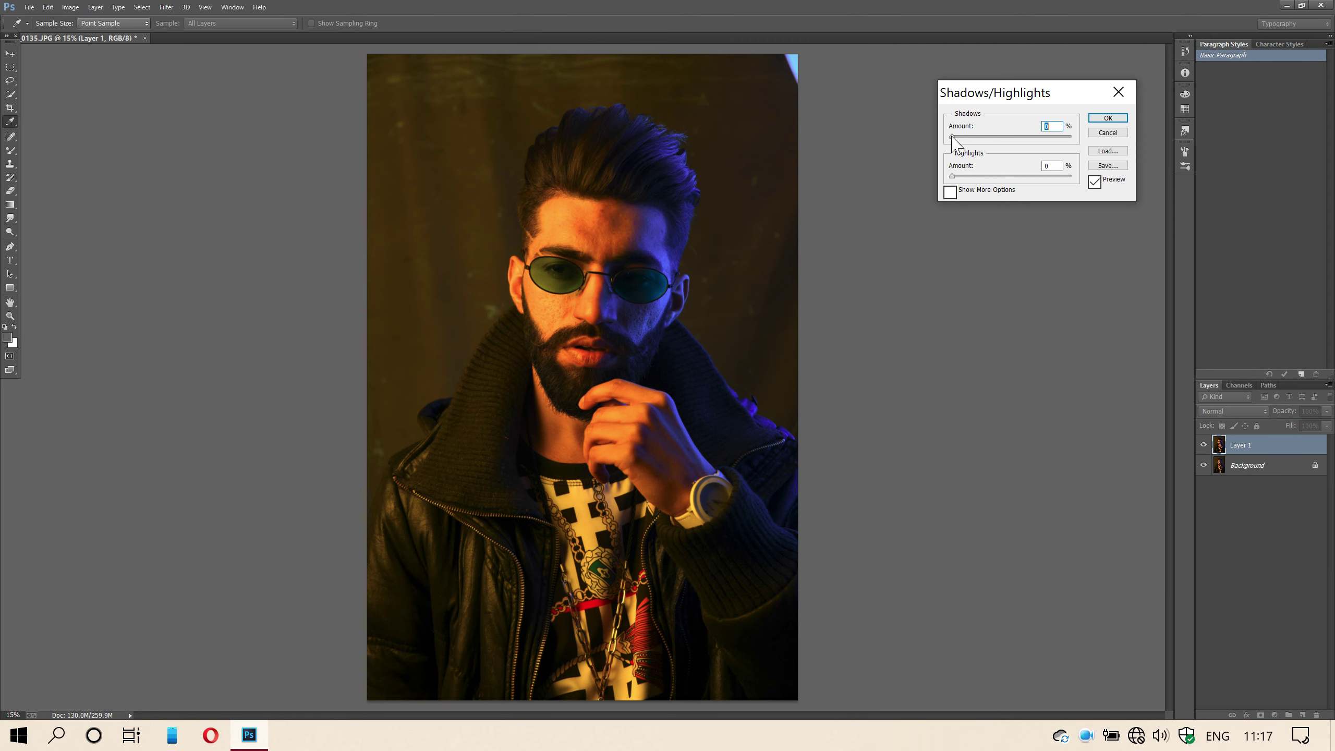
- Dismiss the Shadows/Highlights adjustment and apply a Camera Raw filter to Layer 1 that slightly raises the Oranges luminance
left_click(1109, 133)
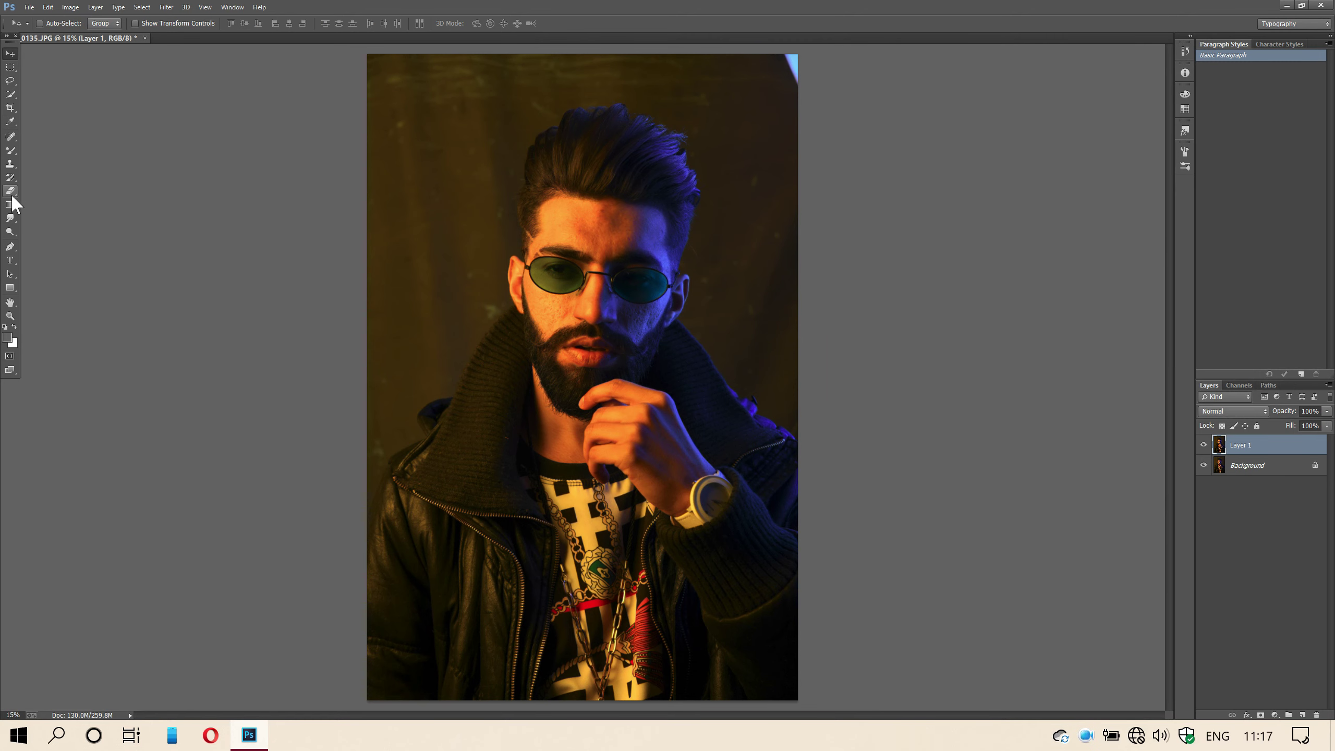
left_click(166, 7)
left_click(216, 119)
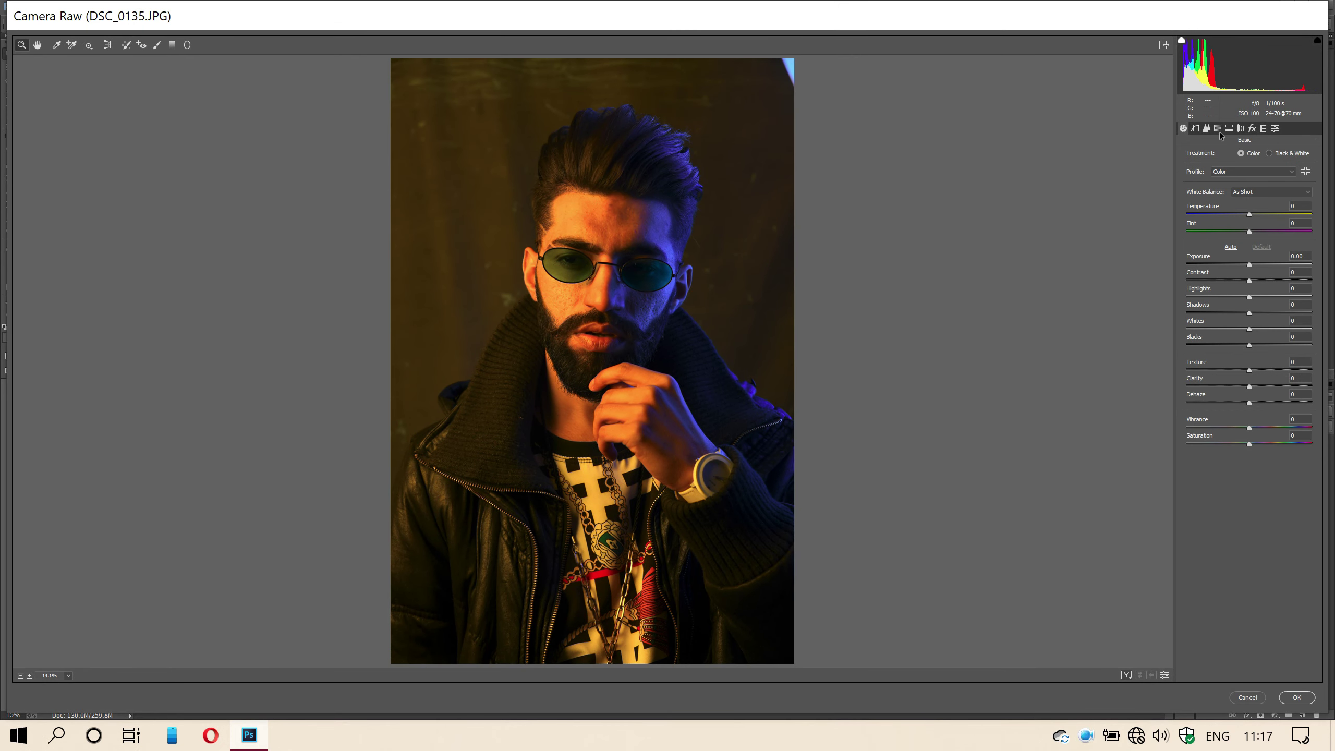
left_click(1217, 128)
left_click(1252, 153)
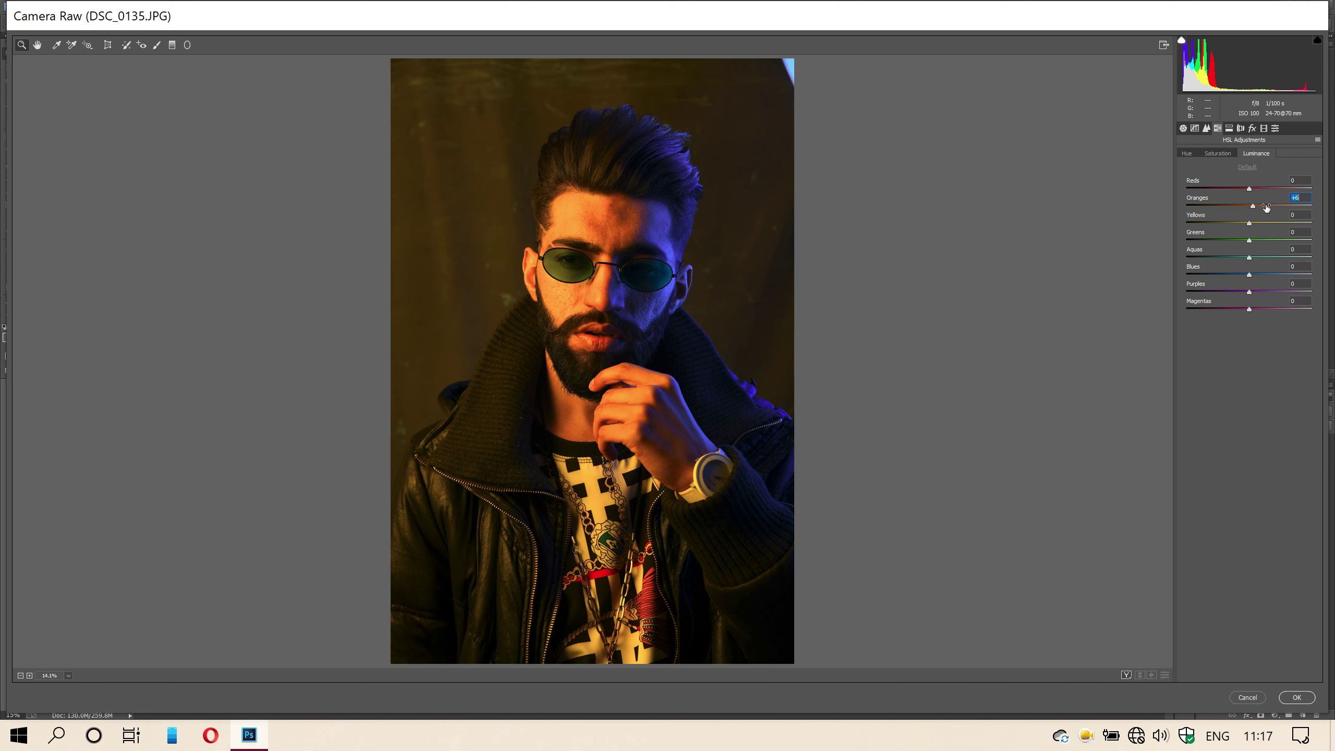
left_click(1183, 128)
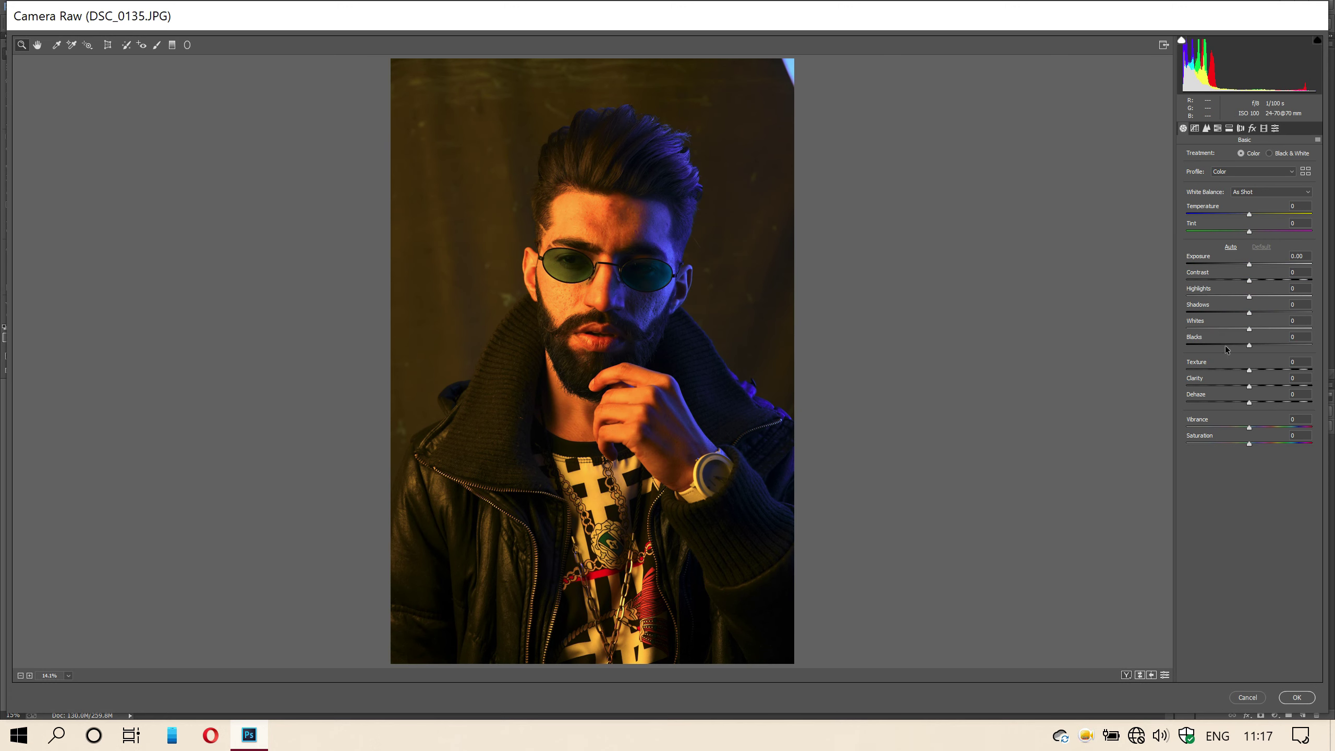
left_click(1296, 697)
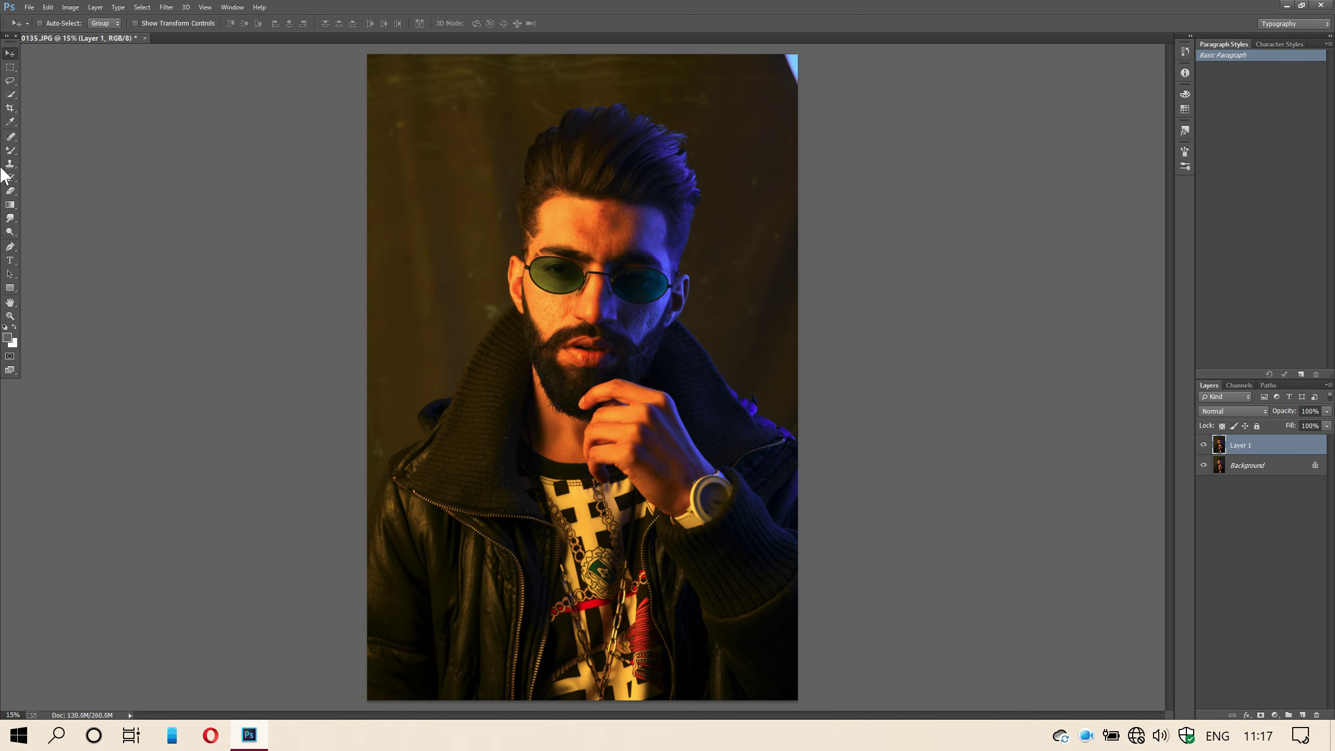
- Set up the Smudge tool at 24% strength for retouching the forehead skin
left_click(11, 221)
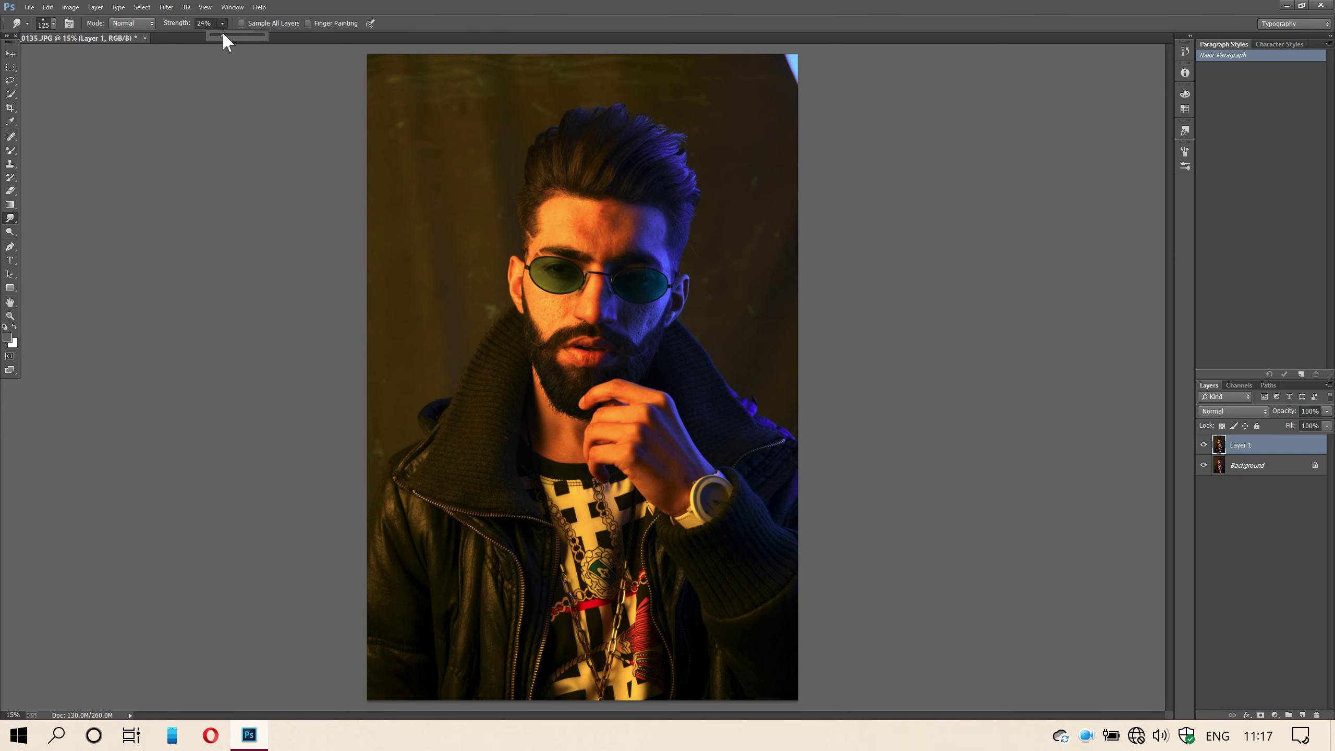
scroll(597, 197, "up", 15)
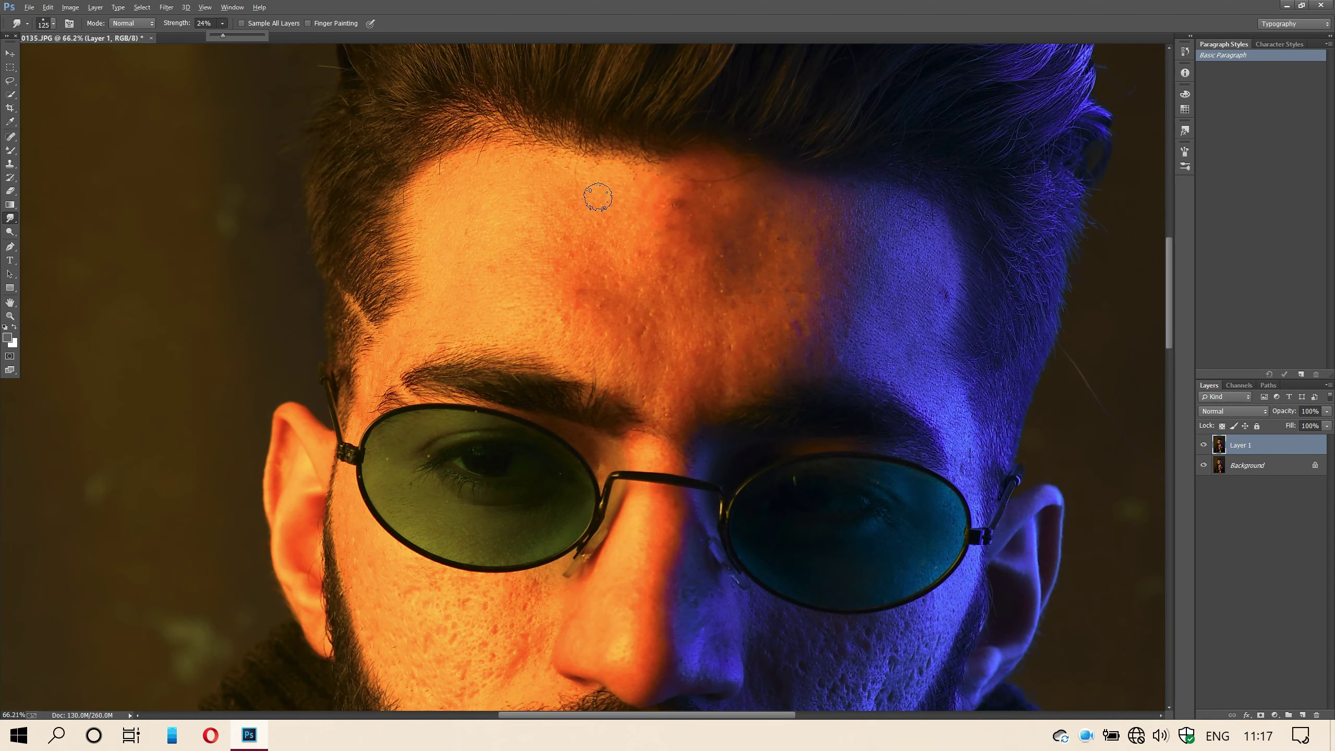
mouse_move(709, 230)
left_mouse_down()
mouse_move(584, 277)
mouse_move(525, 263)
left_mouse_up()
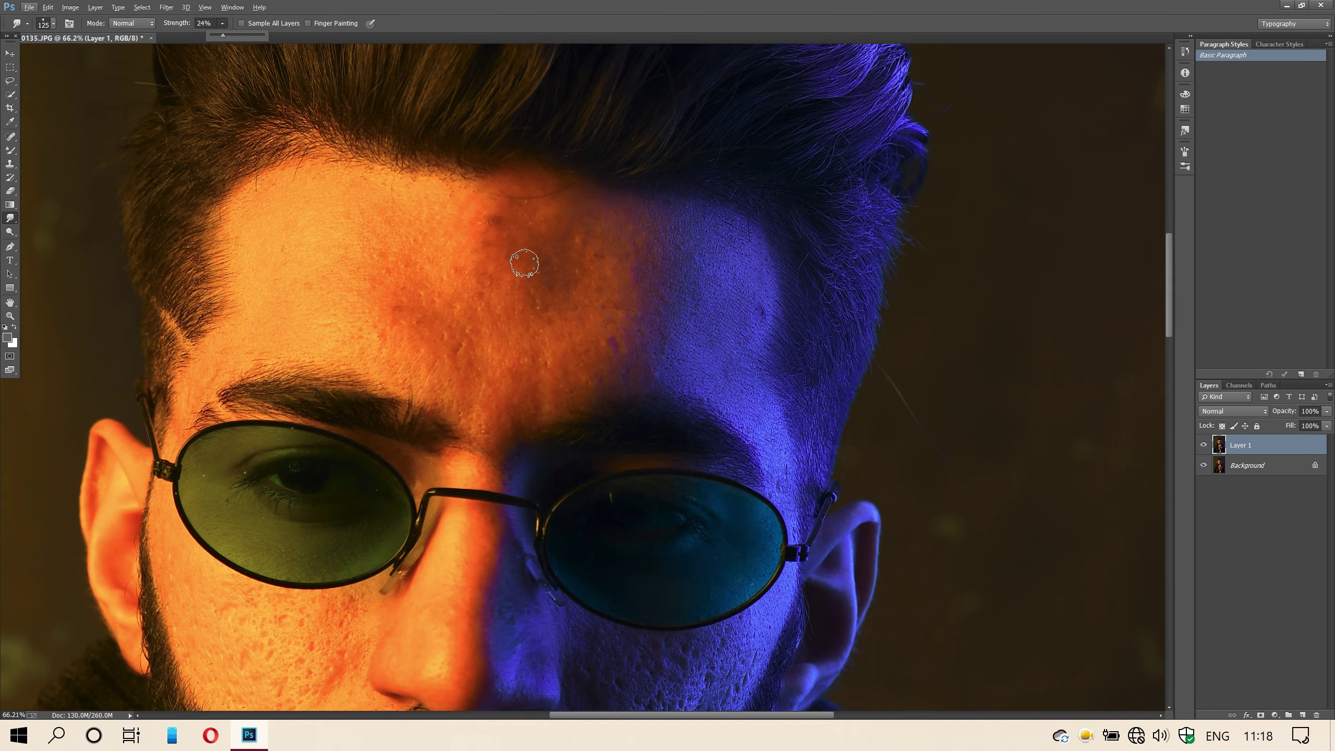
left_click(9, 136)
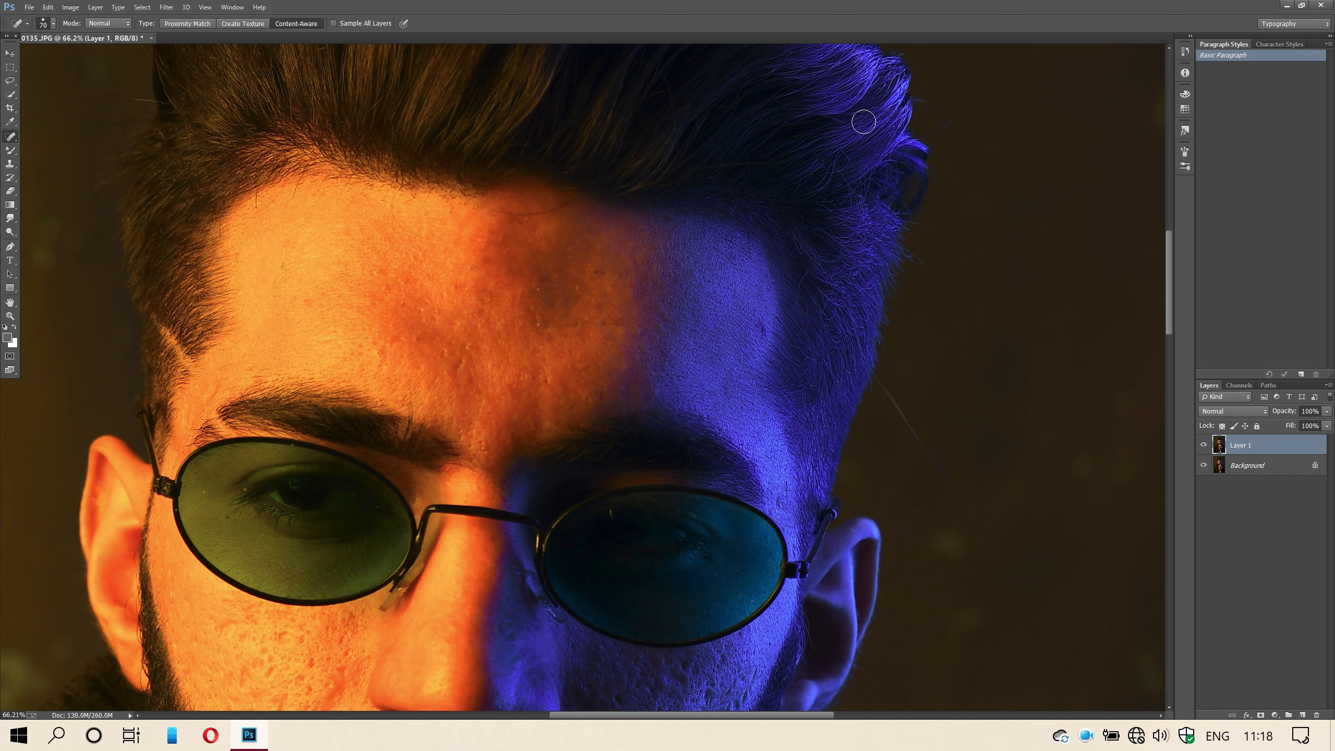
key("ctrl+z")
key("ctrl+z")
left_click(10, 218)
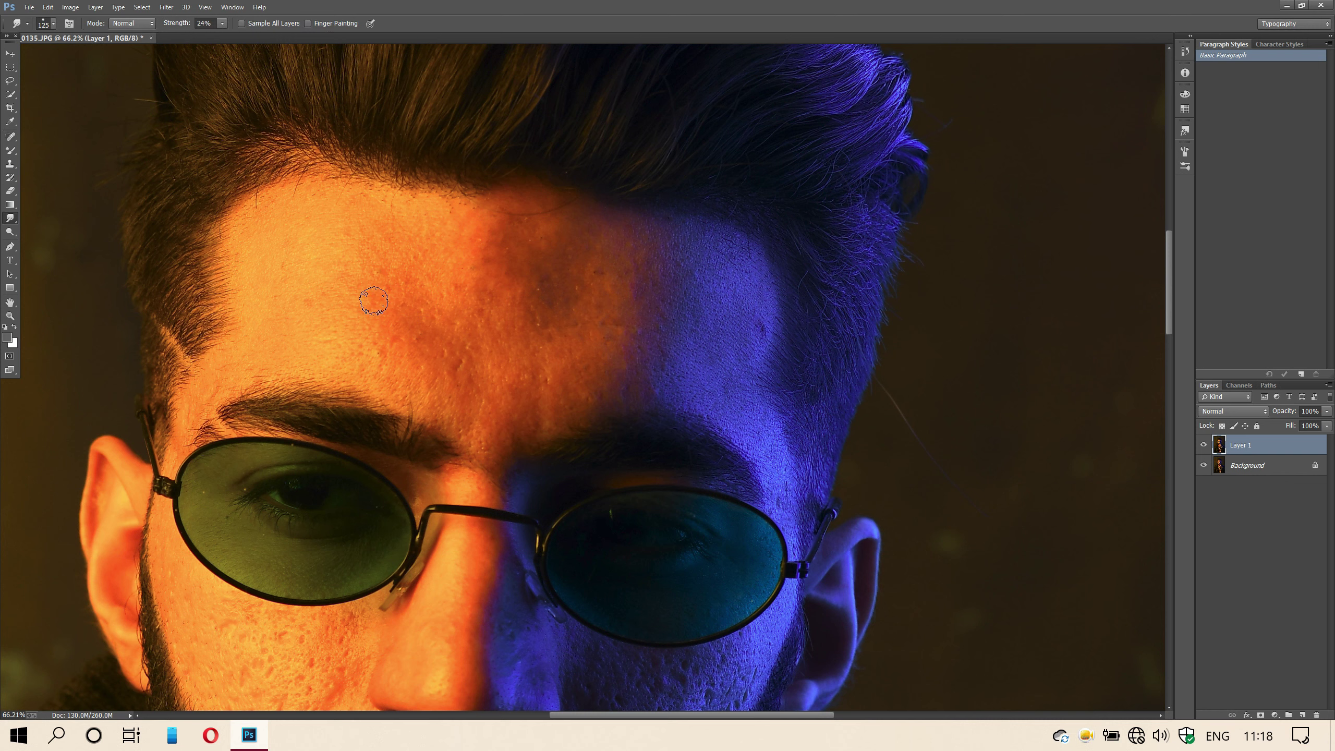
- Smooth the bright orange outer part of the forehead above the eyebrow with the Smudge tool, using a brush around 175 px
scroll(316, 235, "left", 4)
scroll(423, 234, "up", 1)
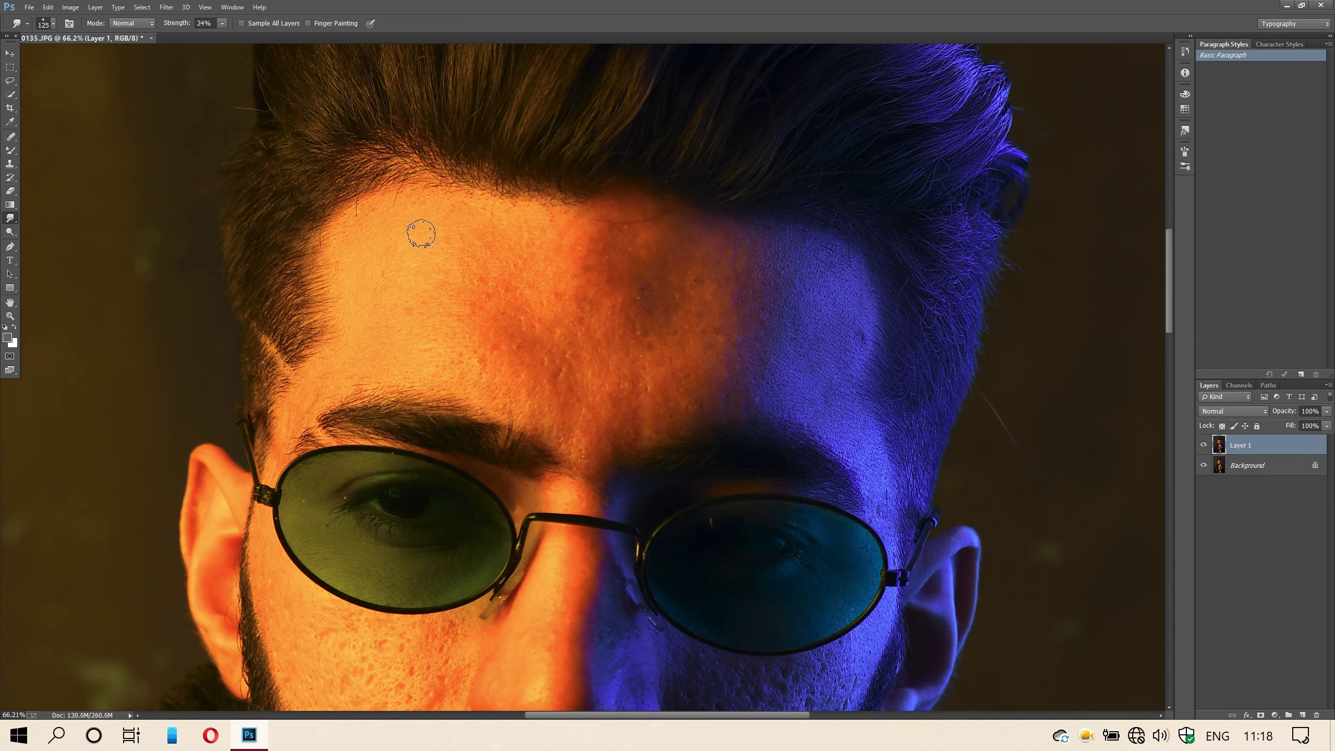
scroll(421, 233, "up", 2)
scroll(421, 234, "up", 1)
key("bracketright")
key("bracketright")
key("bracketleft")
mouse_move(397, 241)
left_mouse_down()
mouse_move(380, 288)
mouse_move(387, 227)
mouse_move(361, 239)
mouse_move(333, 288)
mouse_move(344, 369)
mouse_move(367, 371)
mouse_move(355, 366)
mouse_move(287, 437)
mouse_move(349, 397)
mouse_move(415, 409)
left_mouse_up()
key("bracketright")
key("bracketright")
mouse_move(394, 354)
left_mouse_down()
mouse_move(398, 314)
mouse_move(416, 352)
mouse_move(434, 332)
mouse_move(456, 411)
left_mouse_up()
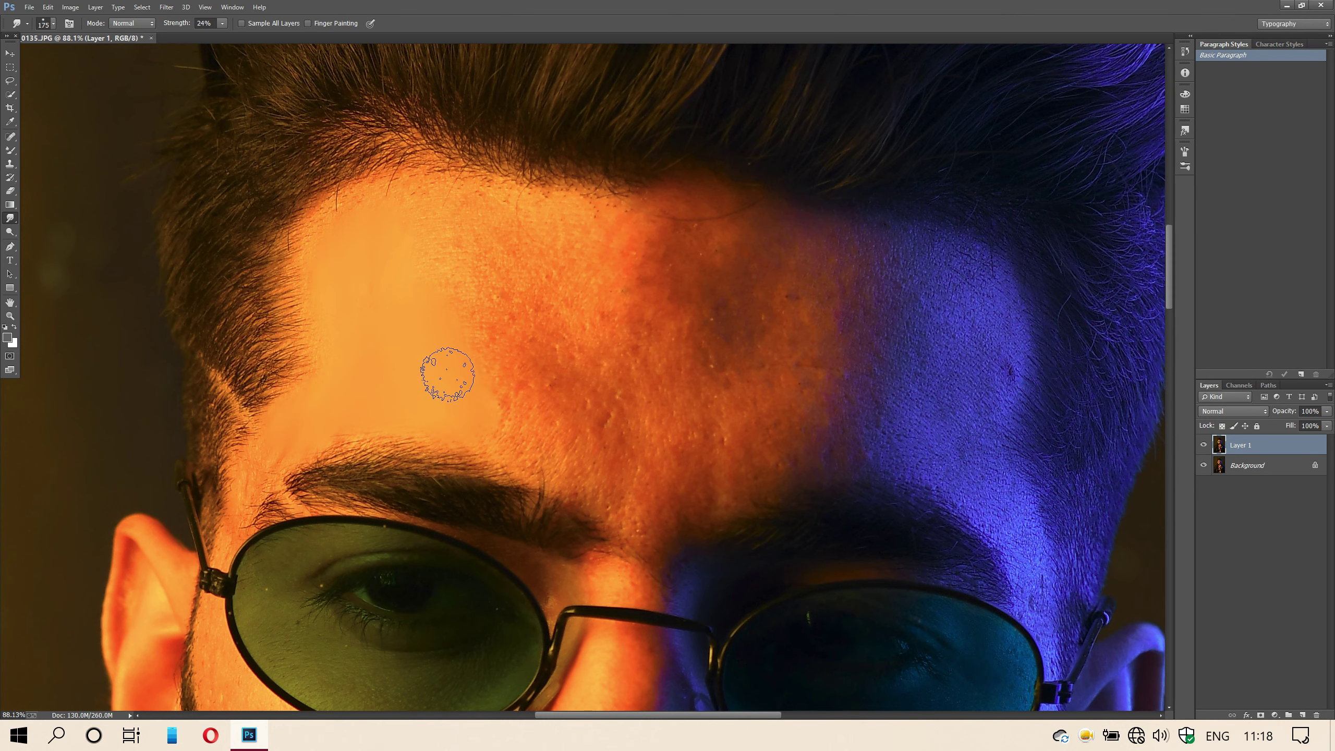
key("bracketleft")
scroll(384, 259, "up", 1)
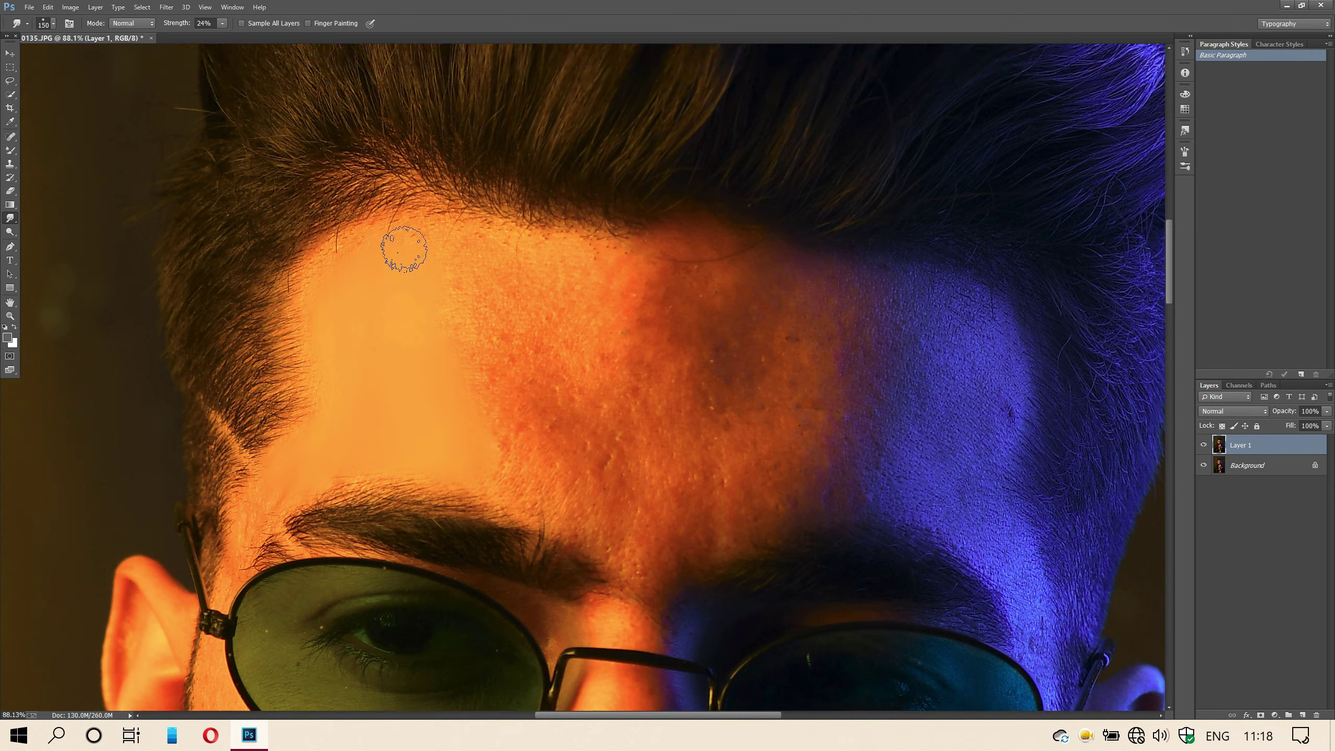
- Smudge the reddish blemished area from the outer forehead down to the inner eyebrow, enlarging the brush to 250 px
key("bracketright")
key("bracketright")
mouse_move(477, 259)
left_mouse_down()
mouse_move(495, 327)
mouse_move(479, 344)
mouse_move(457, 277)
mouse_move(469, 301)
mouse_move(484, 273)
mouse_move(512, 280)
mouse_move(506, 262)
mouse_move(573, 269)
mouse_move(564, 346)
mouse_move(514, 321)
mouse_move(535, 392)
mouse_move(509, 338)
mouse_move(487, 380)
mouse_move(512, 485)
mouse_move(534, 428)
mouse_move(540, 500)
mouse_move(553, 504)
mouse_move(564, 396)
mouse_move(579, 506)
left_mouse_up()
key("bracketright")
key("bracketright")
key("bracketleft")
key("bracketleft")
key("bracketright")
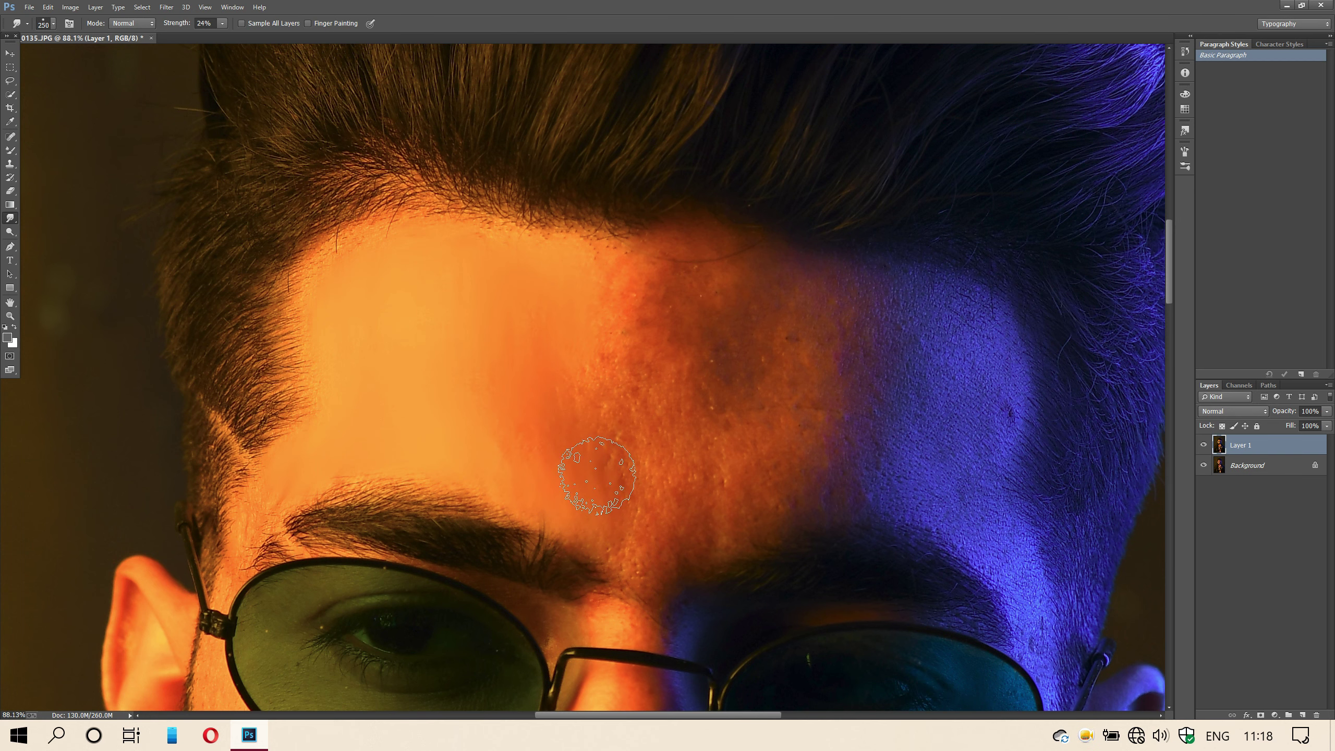
- Smudge the narrow strip where the bright orange skin meets the darker mid-forehead, using a 175 px brush
scroll(588, 471, "up", 1)
key("bracketleft")
key("bracketleft")
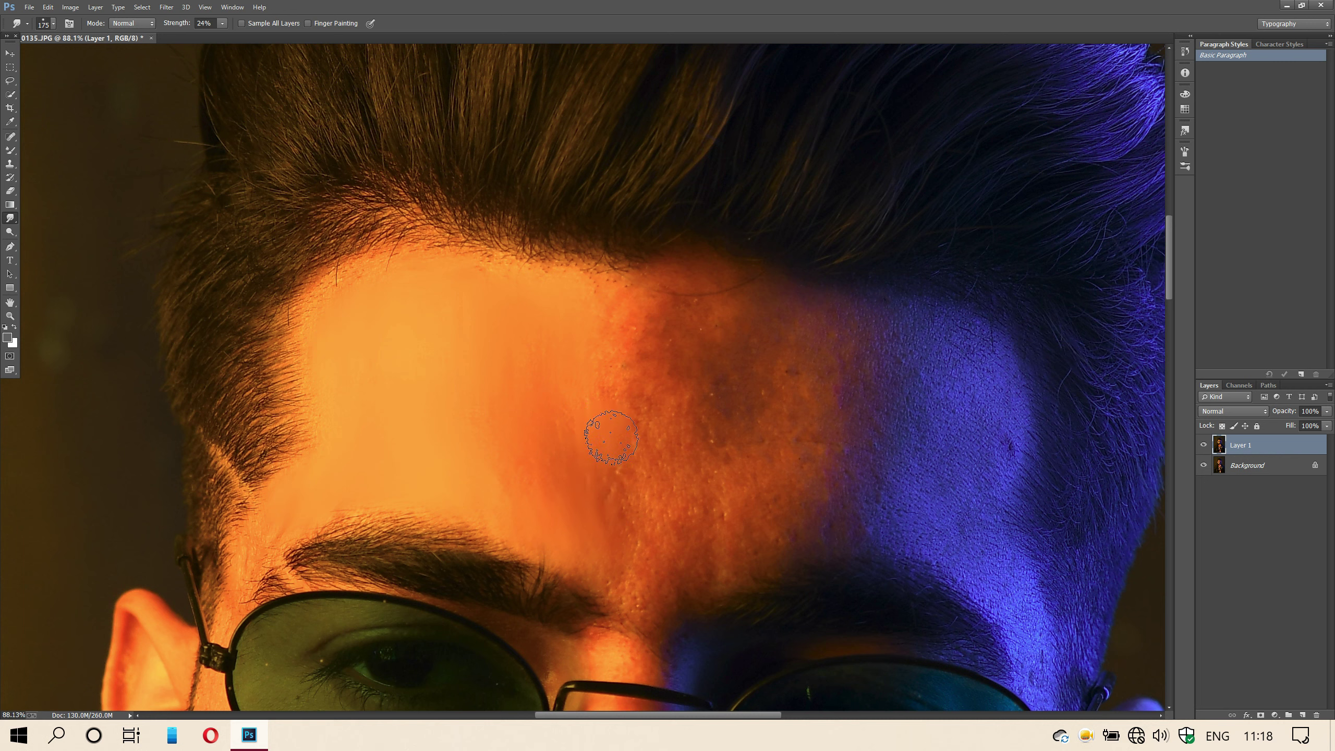
mouse_move(611, 436)
left_mouse_down()
mouse_move(530, 418)
mouse_move(562, 425)
mouse_move(611, 364)
left_mouse_up()
- Blend the tones across the orange side of the forehead with a Smudge brush enlarged to 500 px
key("bracketright")
key("bracketright")
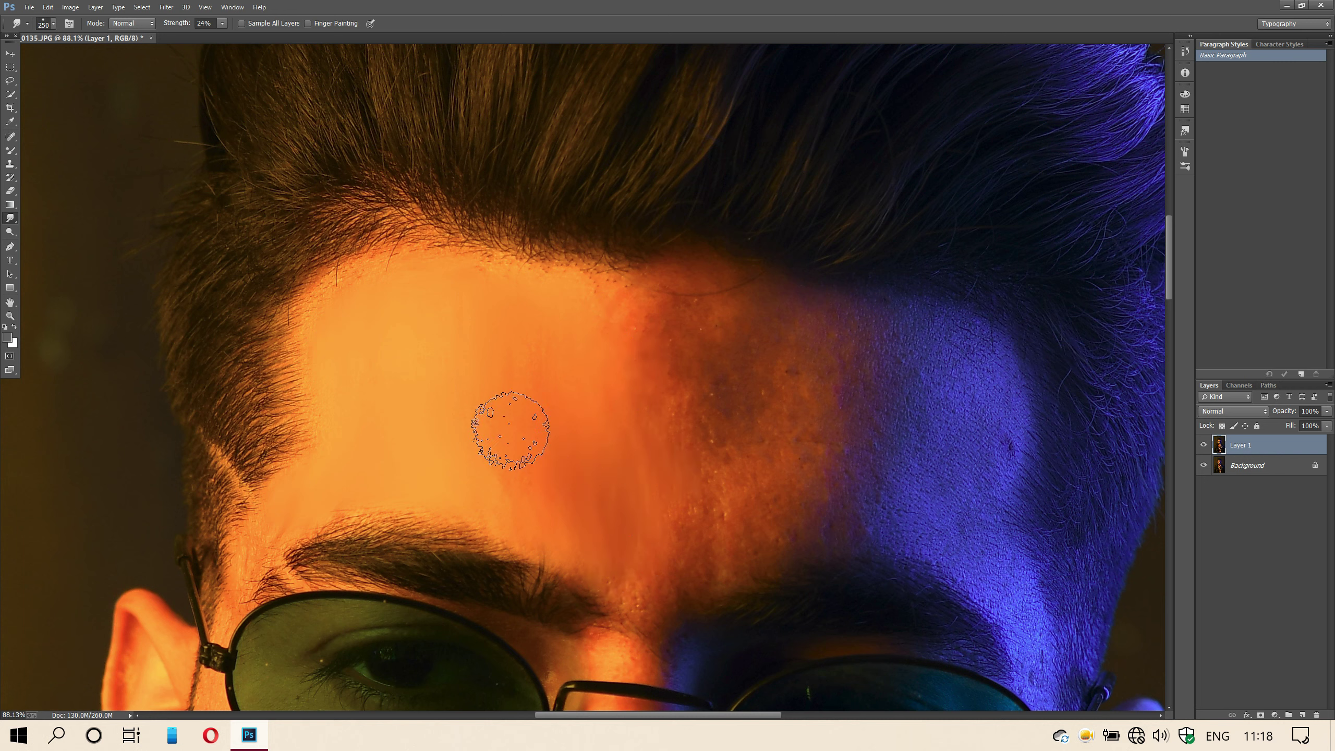
key("bracketright")
key("bracketright")
key("bracketright")
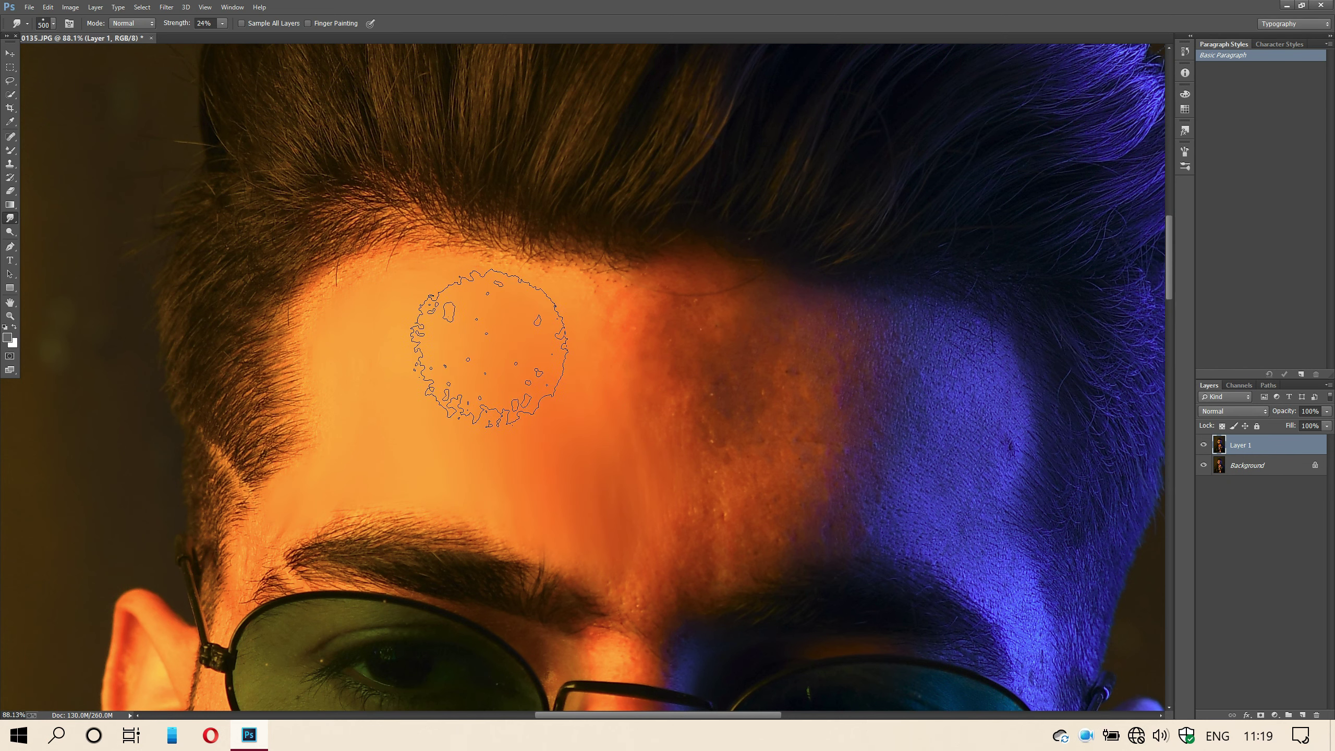
left_click_drag(506, 343, 411, 393)
- Smooth the dark orange patch in the middle of the forehead down to the brow with a Smudge brush of 200 px or less
key("bracketleft")
key("bracketleft")
key("bracketleft")
mouse_move(641, 390)
left_mouse_down()
mouse_move(648, 330)
mouse_move(664, 363)
mouse_move(702, 306)
mouse_move(597, 293)
left_mouse_up()
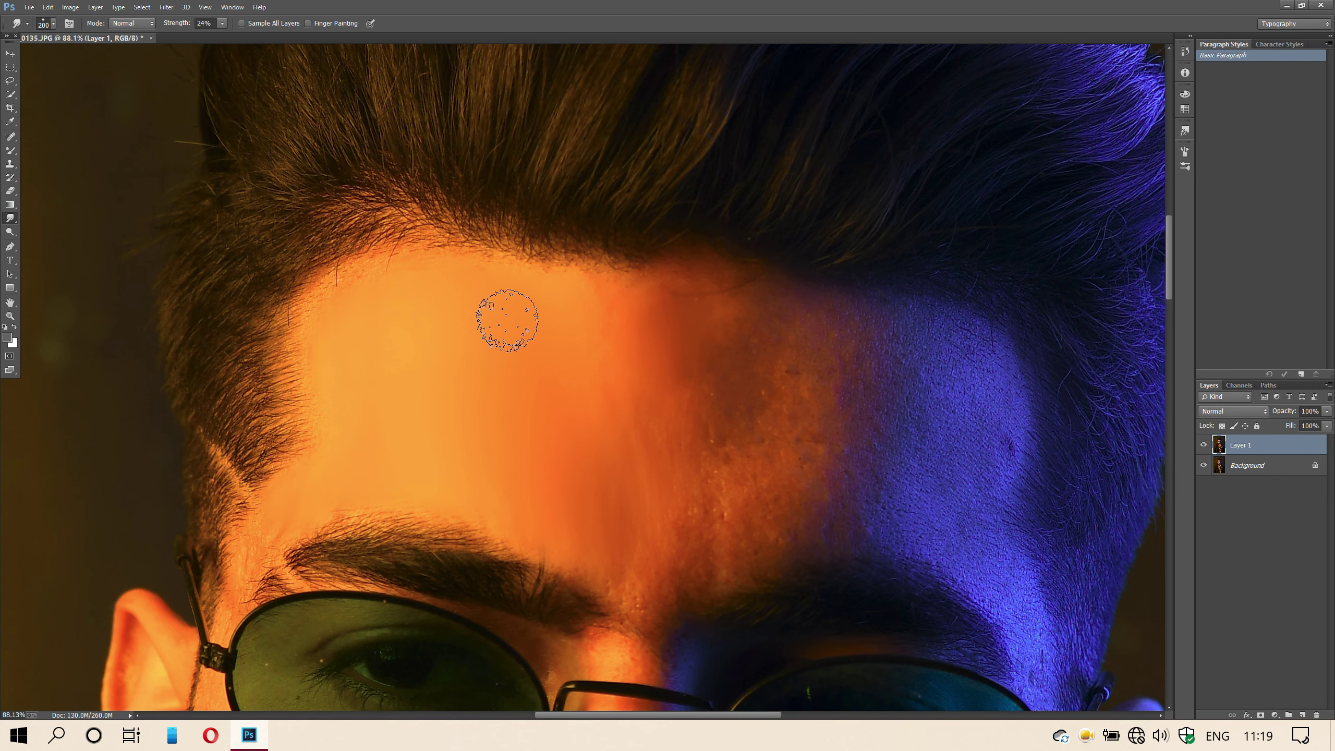
left_click_drag(508, 320, 319, 290)
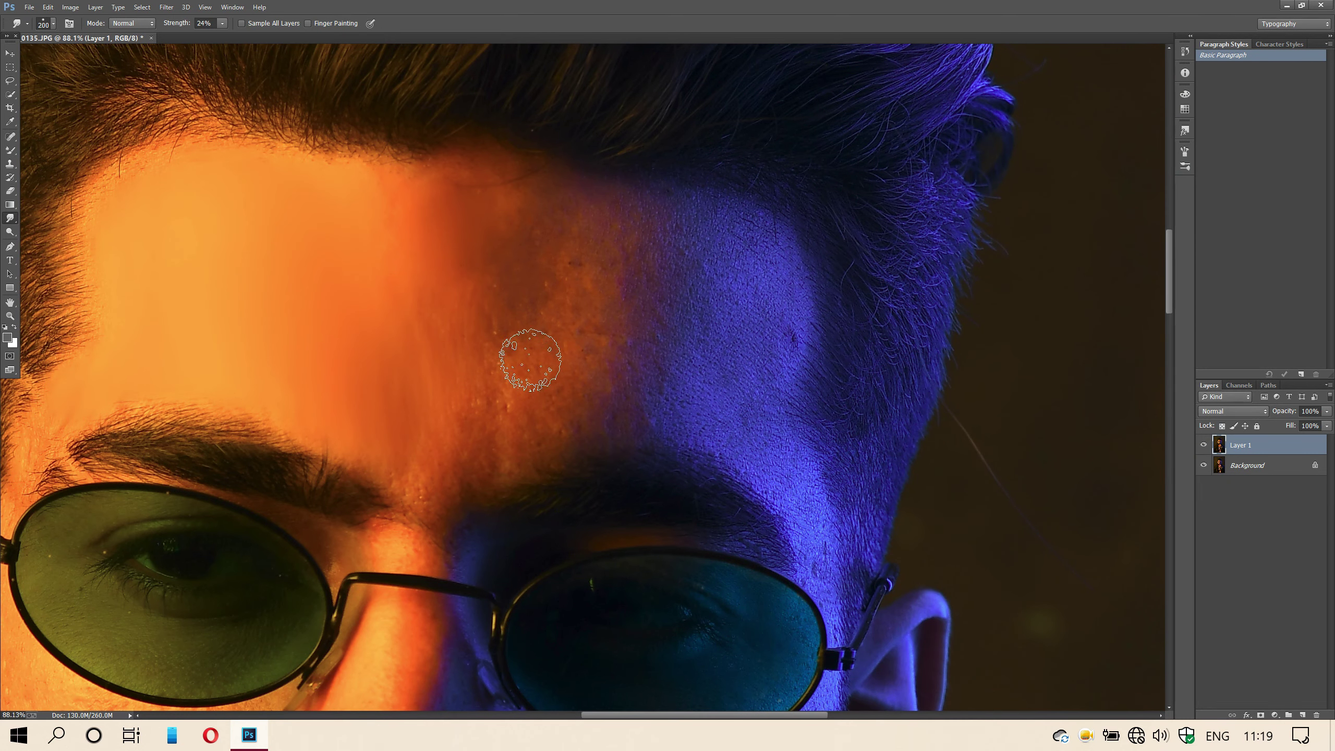
mouse_move(530, 361)
left_mouse_down()
mouse_move(497, 358)
mouse_move(506, 293)
mouse_move(526, 309)
mouse_move(590, 253)
mouse_move(599, 317)
mouse_move(609, 259)
mouse_move(582, 202)
mouse_move(551, 198)
mouse_move(576, 268)
mouse_move(563, 383)
mouse_move(521, 426)
mouse_move(510, 398)
mouse_move(420, 439)
left_mouse_up()
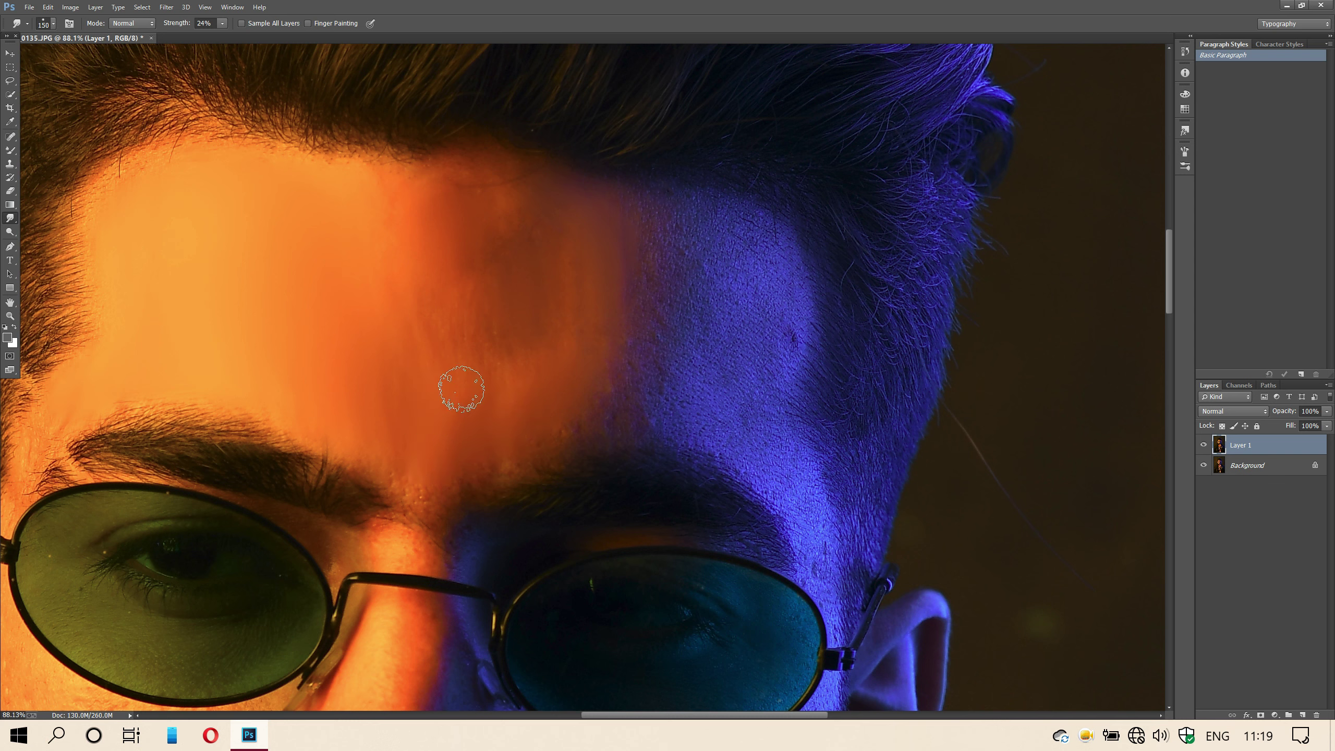
- Smudge the orange-to-blue transition and the upper blue part of the forehead, using brushes up to 300 px
key("bracketright")
key("bracketright")
key("bracketright")
key("bracketright")
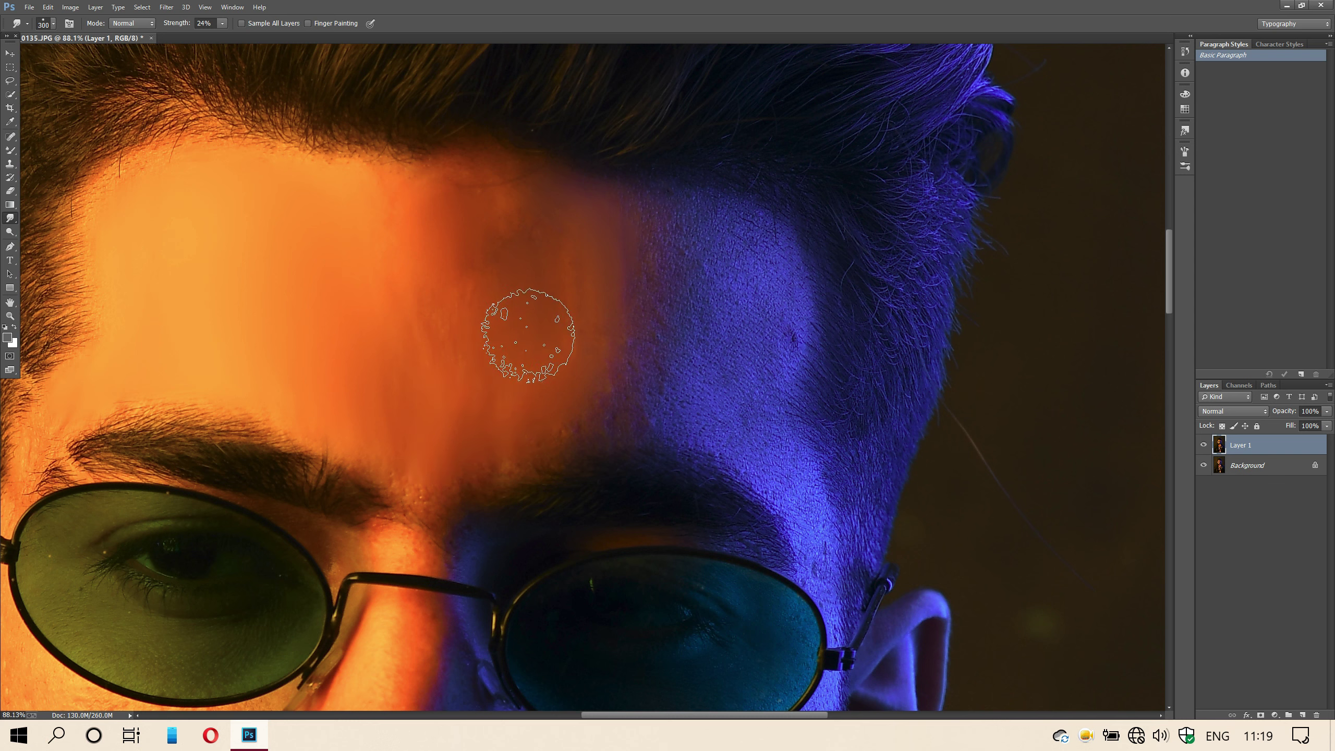
mouse_move(521, 288)
left_mouse_down()
mouse_move(479, 311)
mouse_move(440, 232)
mouse_move(474, 244)
mouse_move(495, 196)
mouse_move(447, 299)
mouse_move(425, 400)
mouse_move(406, 421)
mouse_move(517, 436)
mouse_move(580, 398)
mouse_move(596, 326)
mouse_move(565, 288)
mouse_move(561, 241)
mouse_move(659, 224)
mouse_move(708, 253)
mouse_move(731, 236)
mouse_move(779, 295)
mouse_move(757, 225)
mouse_move(790, 359)
mouse_move(727, 315)
mouse_move(719, 274)
mouse_move(721, 341)
mouse_move(700, 288)
mouse_move(691, 330)
mouse_move(639, 292)
mouse_move(651, 352)
left_mouse_up()
key("bracketleft")
key("bracketleft")
key("bracketleft")
key("bracketright")
key("bracketright")
key("bracketright")
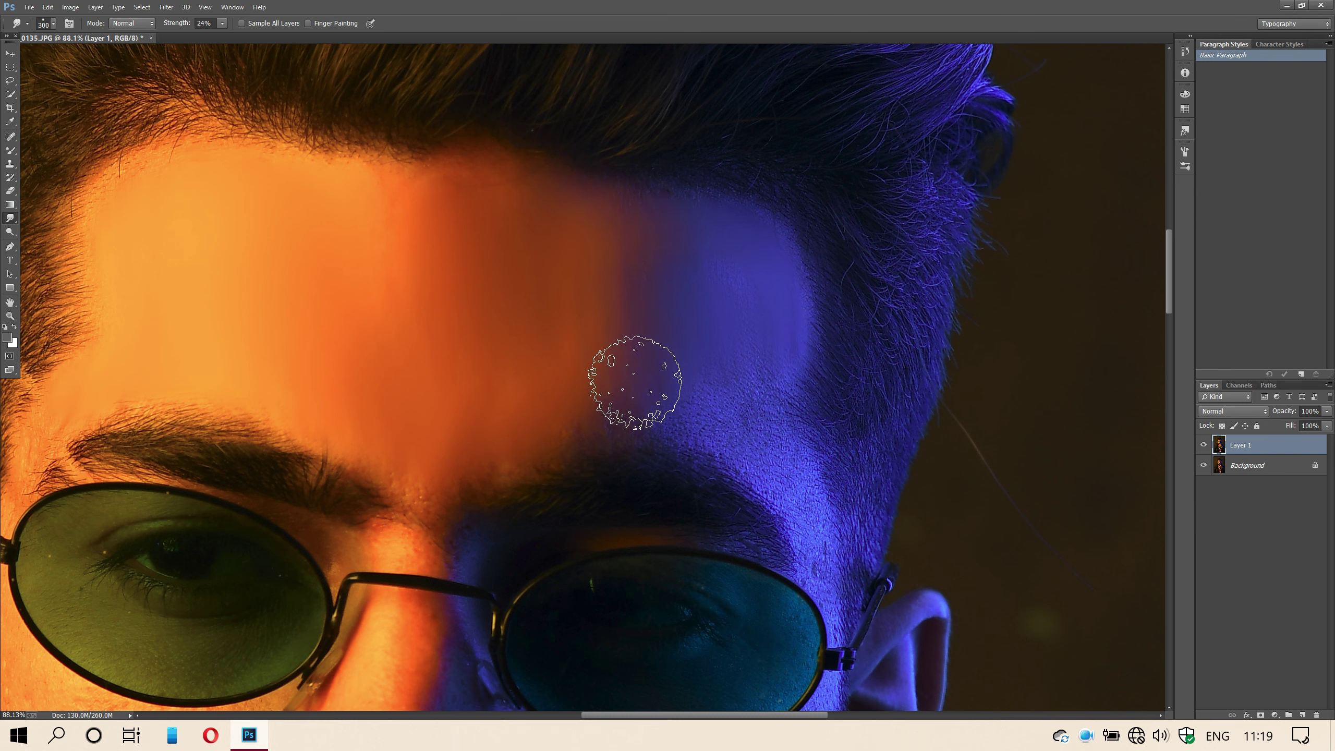
- Smooth the lower blue forehead skin above the shaded eyebrow, reducing the Smudge brush from 250 to 150 px
scroll(652, 341, "down", 2)
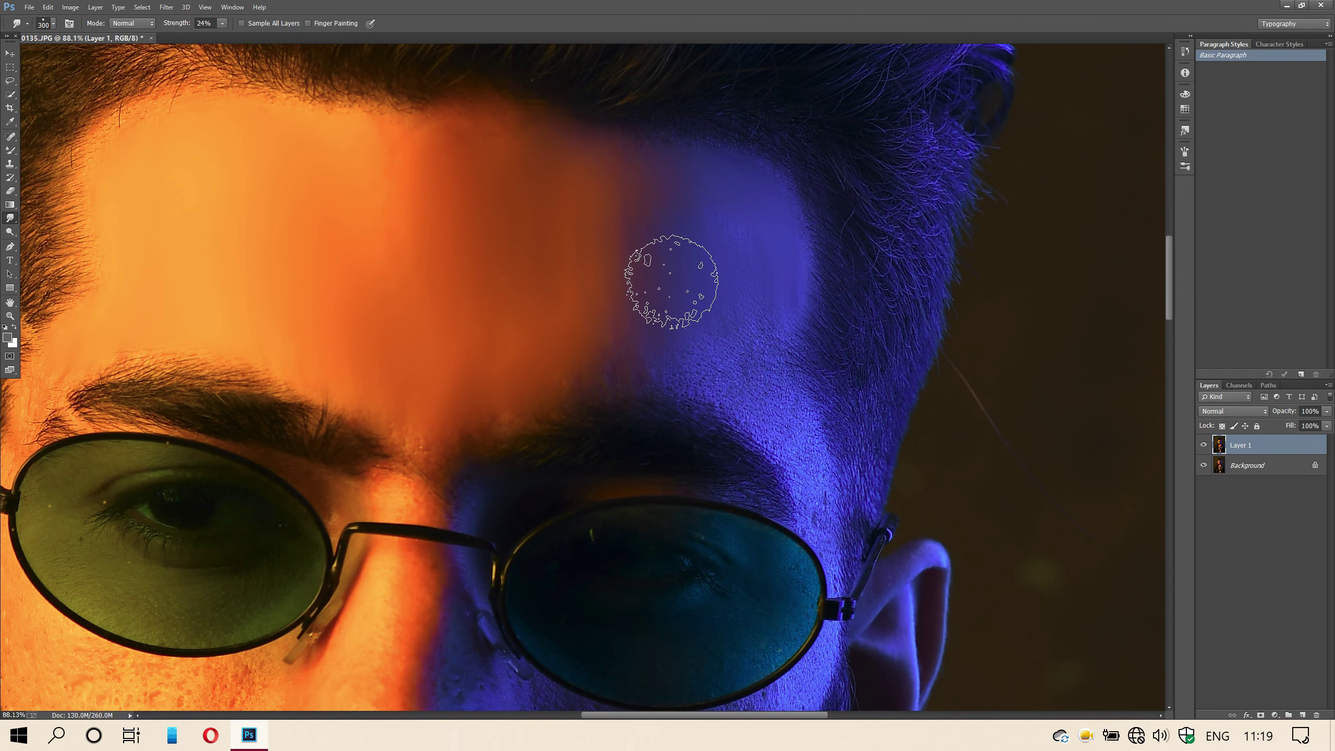
key("bracketleft")
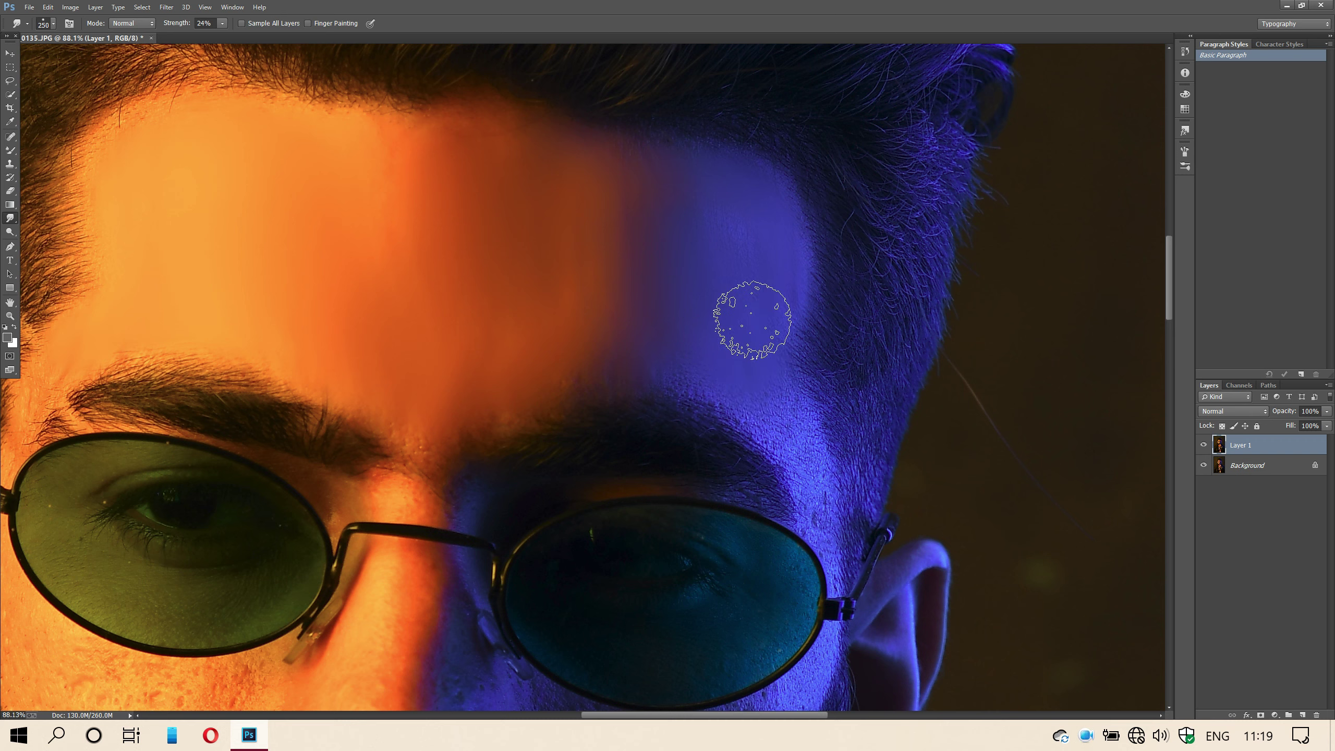
scroll(752, 343, "down", 1)
key("bracketleft")
key("bracketleft")
key("bracketleft")
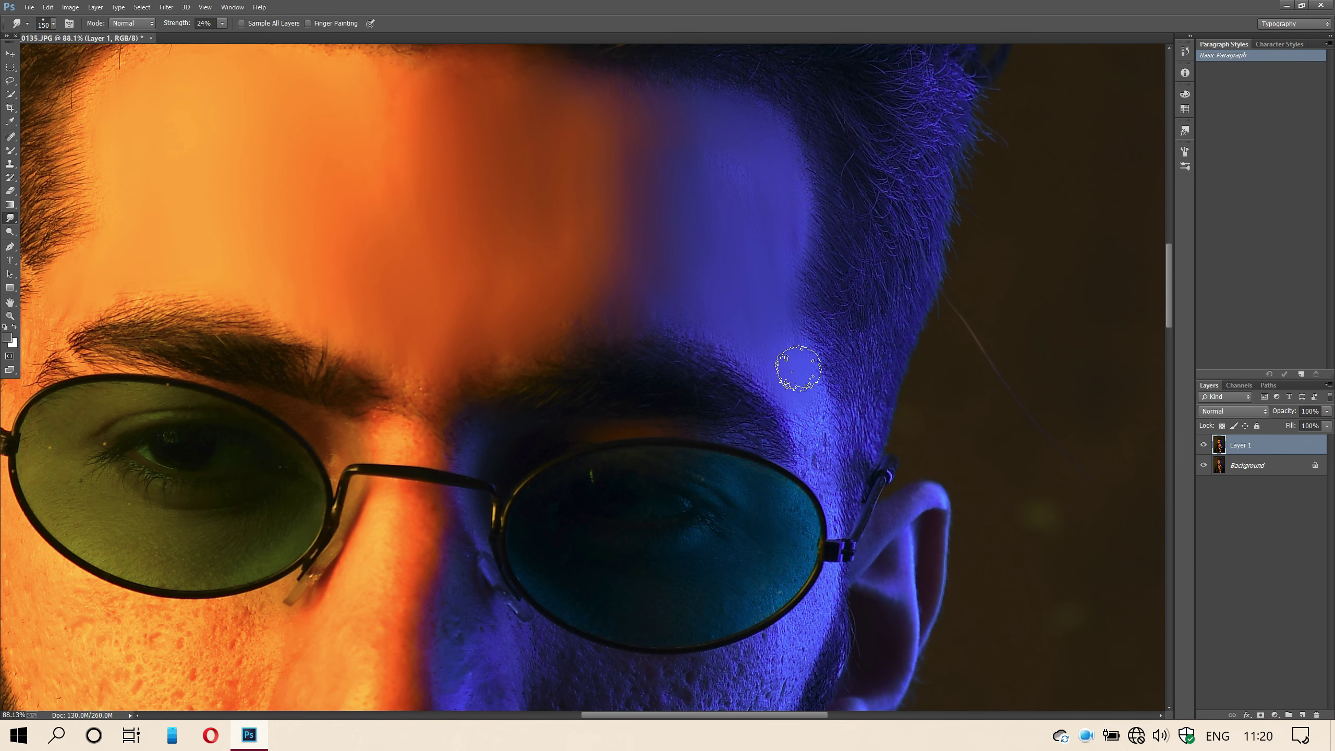
- Smudge the blue-lit temple skin between the eyebrow, the hairline and the blue lens with a 150 px brush
key("bracketright")
key("bracketright")
scroll(759, 254, "down", 2)
key("bracketleft")
key("bracketleft")
left_click_drag(804, 298, 815, 345)
scroll(826, 348, "down", 2)
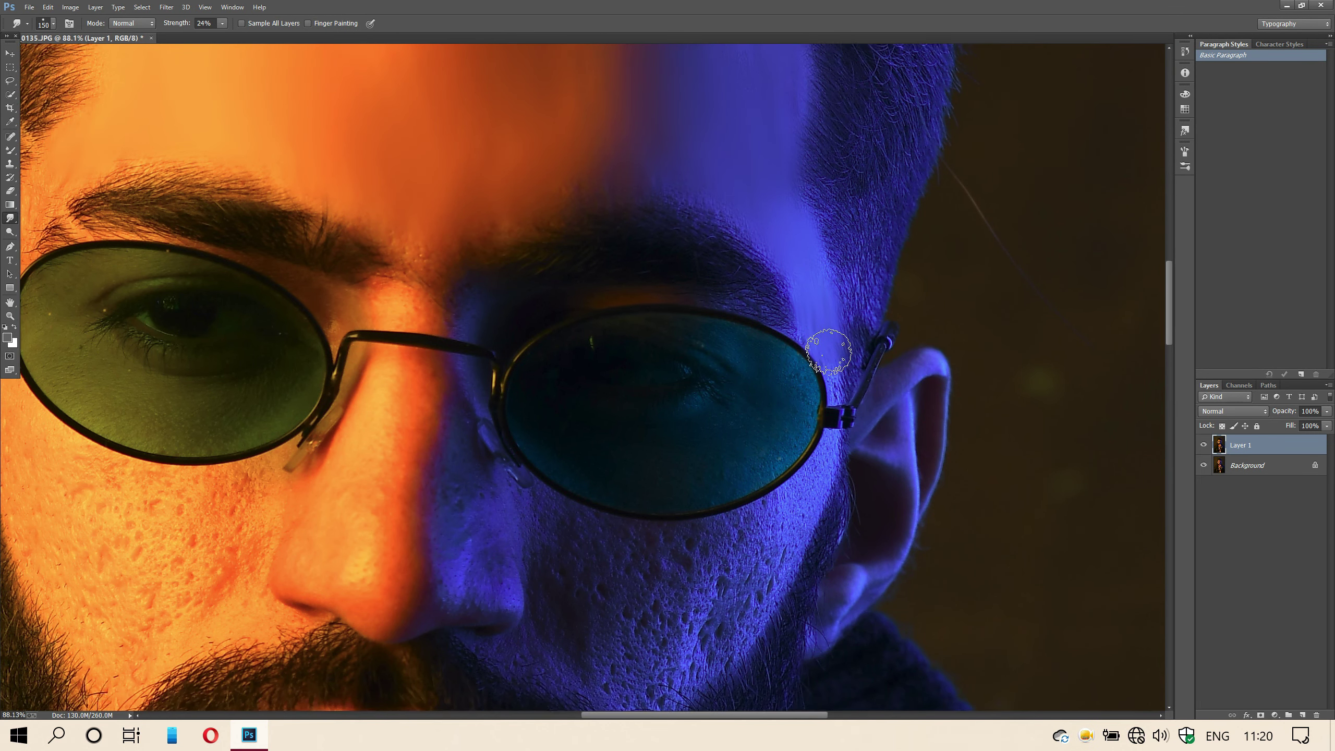
- Heal several large pores on the blue-lit cheek with the content-aware Spot Healing Brush at 70 px
scroll(832, 318, "down", 2)
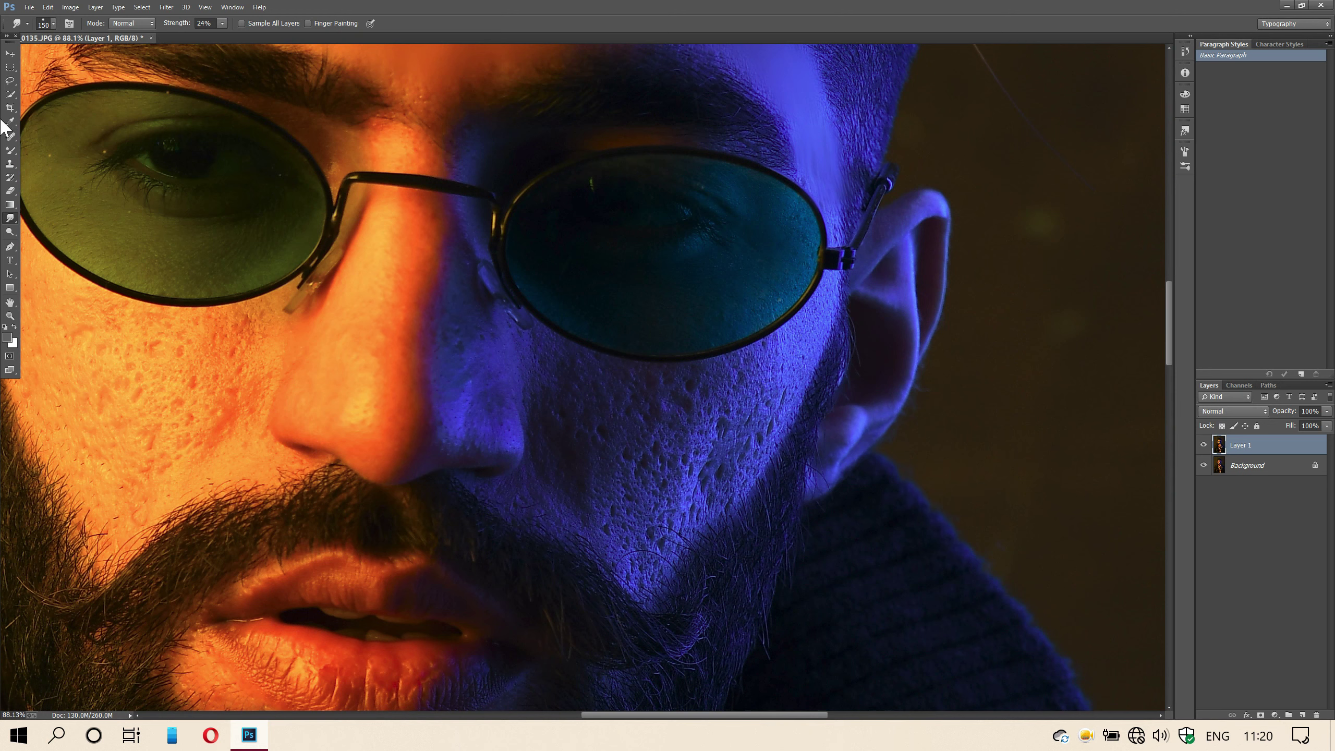
left_click(10, 138)
left_click(686, 413)
left_click(711, 421)
left_click(725, 427)
left_click(722, 450)
left_click(719, 471)
left_click(694, 463)
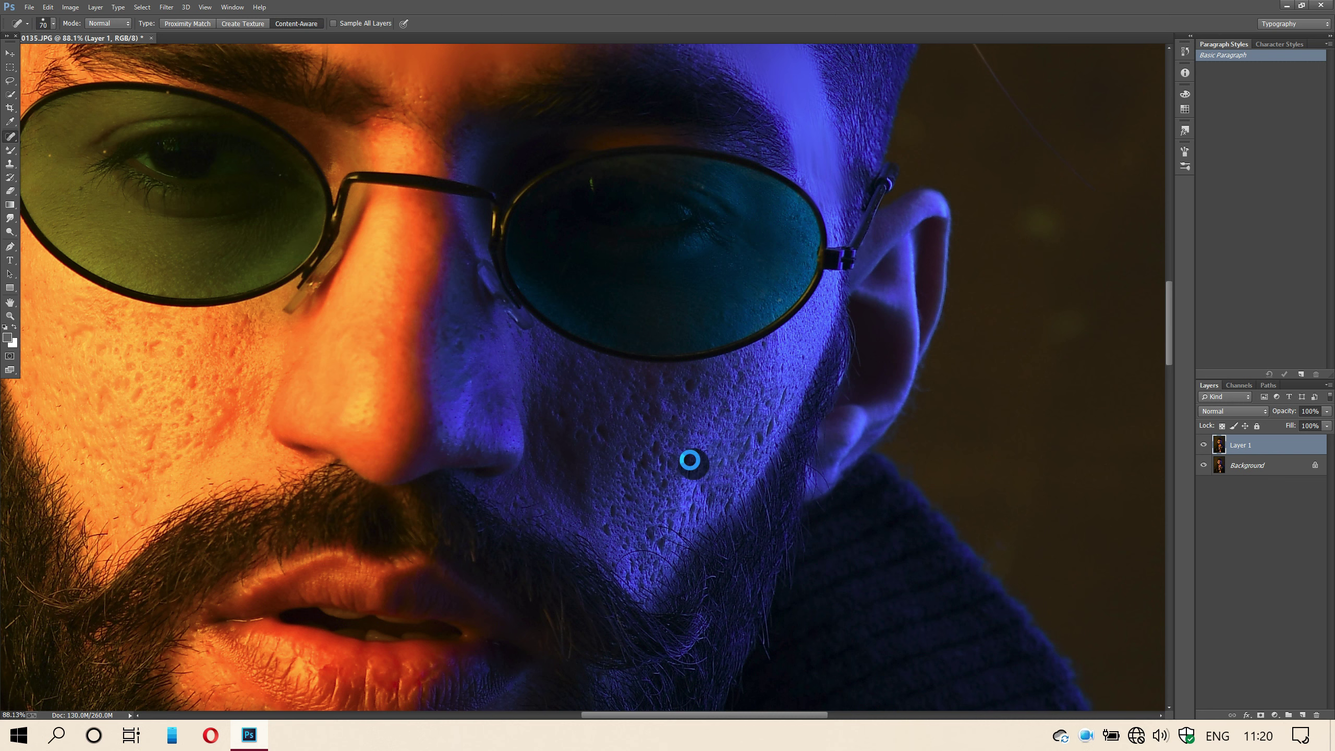
left_click(661, 498)
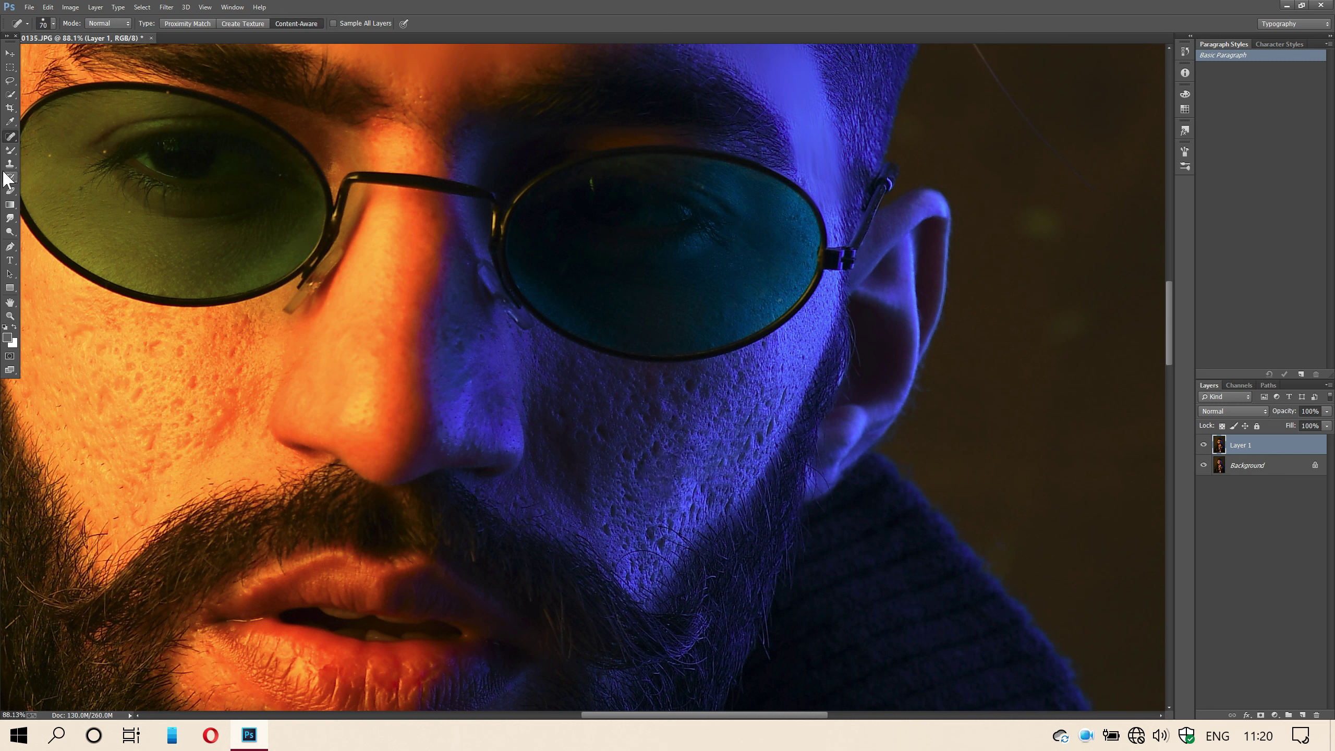
- Smooth the whole blue-lit cheek from the ear to the nose with the Smudge tool, using brushes from 100 to 200 px
left_click(10, 217)
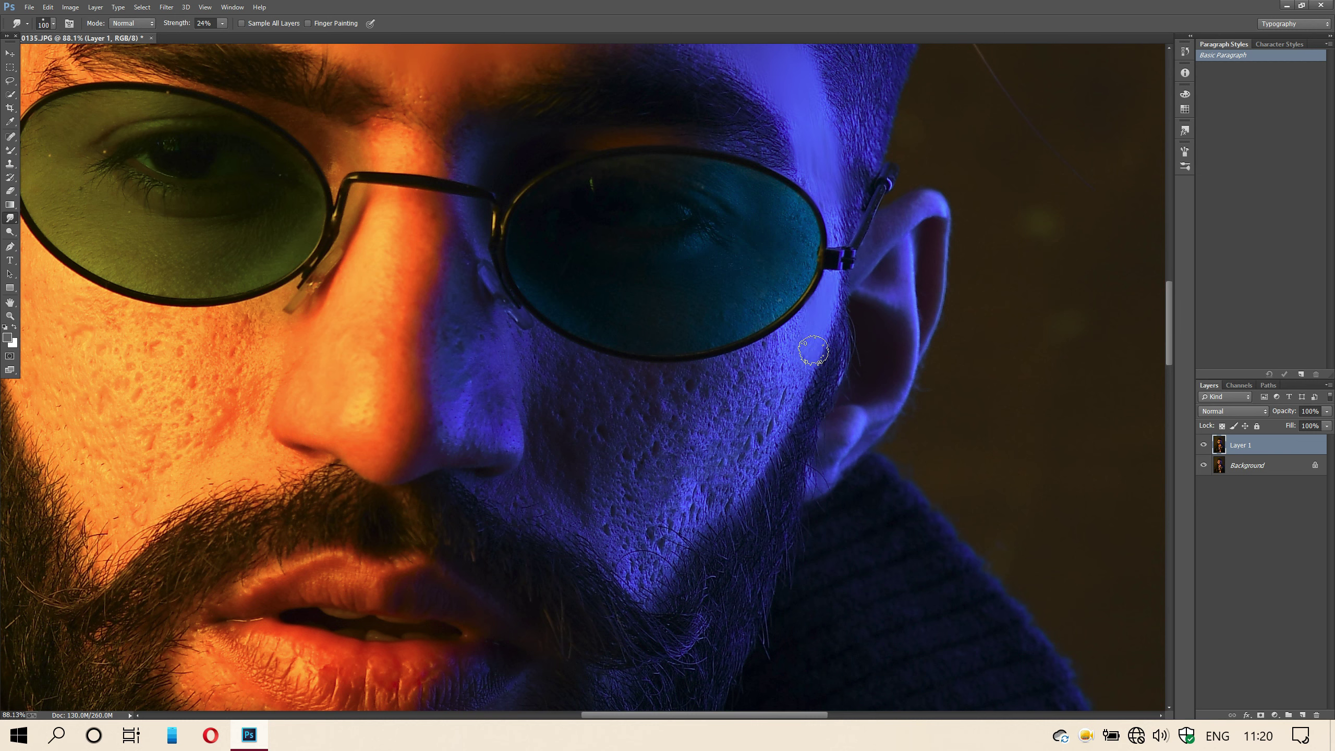
scroll(799, 325, "down", 1)
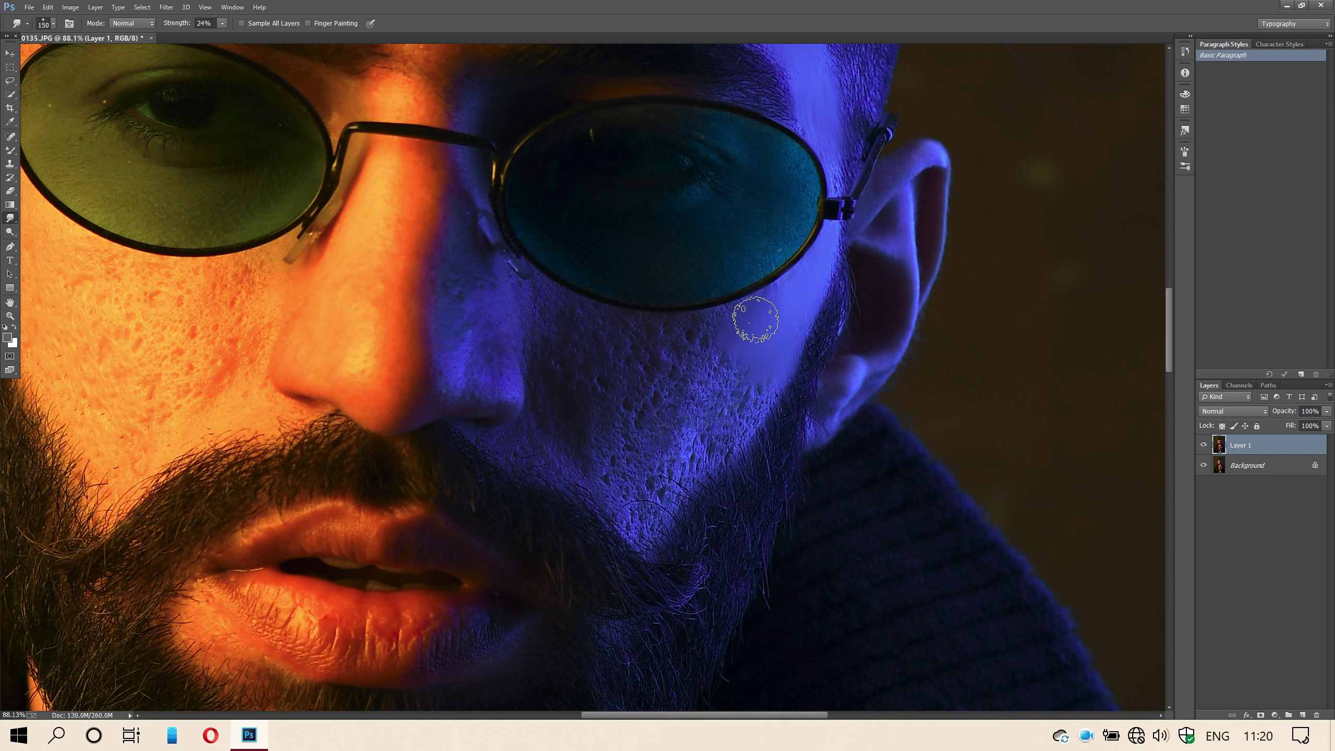
mouse_move(705, 359)
left_mouse_down()
mouse_move(709, 327)
mouse_move(782, 298)
left_mouse_up()
mouse_move(756, 360)
left_mouse_down()
mouse_move(718, 423)
mouse_move(724, 413)
mouse_move(681, 442)
mouse_move(646, 510)
mouse_move(642, 488)
mouse_move(645, 523)
mouse_move(635, 474)
mouse_move(657, 412)
mouse_move(670, 450)
mouse_move(685, 341)
mouse_move(638, 381)
mouse_move(608, 474)
mouse_move(624, 504)
mouse_move(509, 438)
mouse_move(573, 437)
mouse_move(598, 383)
mouse_move(615, 381)
mouse_move(574, 328)
mouse_move(631, 361)
mouse_move(637, 340)
mouse_move(723, 341)
left_mouse_up()
key("]")
key("bracketleft")
mouse_move(571, 321)
left_mouse_down()
mouse_move(545, 304)
mouse_move(555, 346)
left_mouse_up()
mouse_move(600, 418)
left_mouse_down()
mouse_move(556, 332)
mouse_move(608, 359)
mouse_move(448, 298)
mouse_move(491, 377)
left_mouse_up()
- Smudge the skin along the orange-lit side and bridge of the nose with a smaller brush
scroll(473, 342, "up", 3)
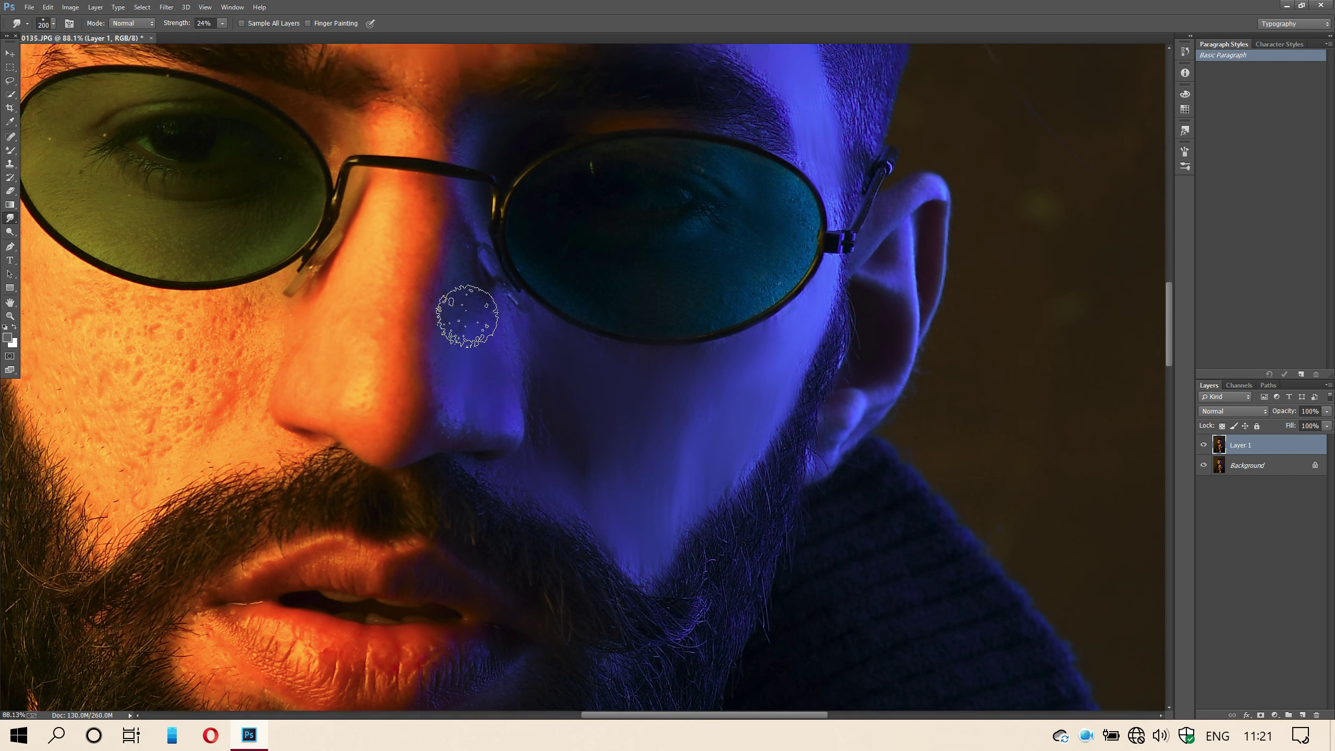
key("bracketleft")
key("bracketleft")
mouse_move(366, 396)
left_mouse_down()
mouse_move(395, 344)
mouse_move(383, 463)
mouse_move(338, 403)
mouse_move(324, 433)
mouse_move(416, 260)
left_mouse_up()
key("bracketright")
key("bracketright")
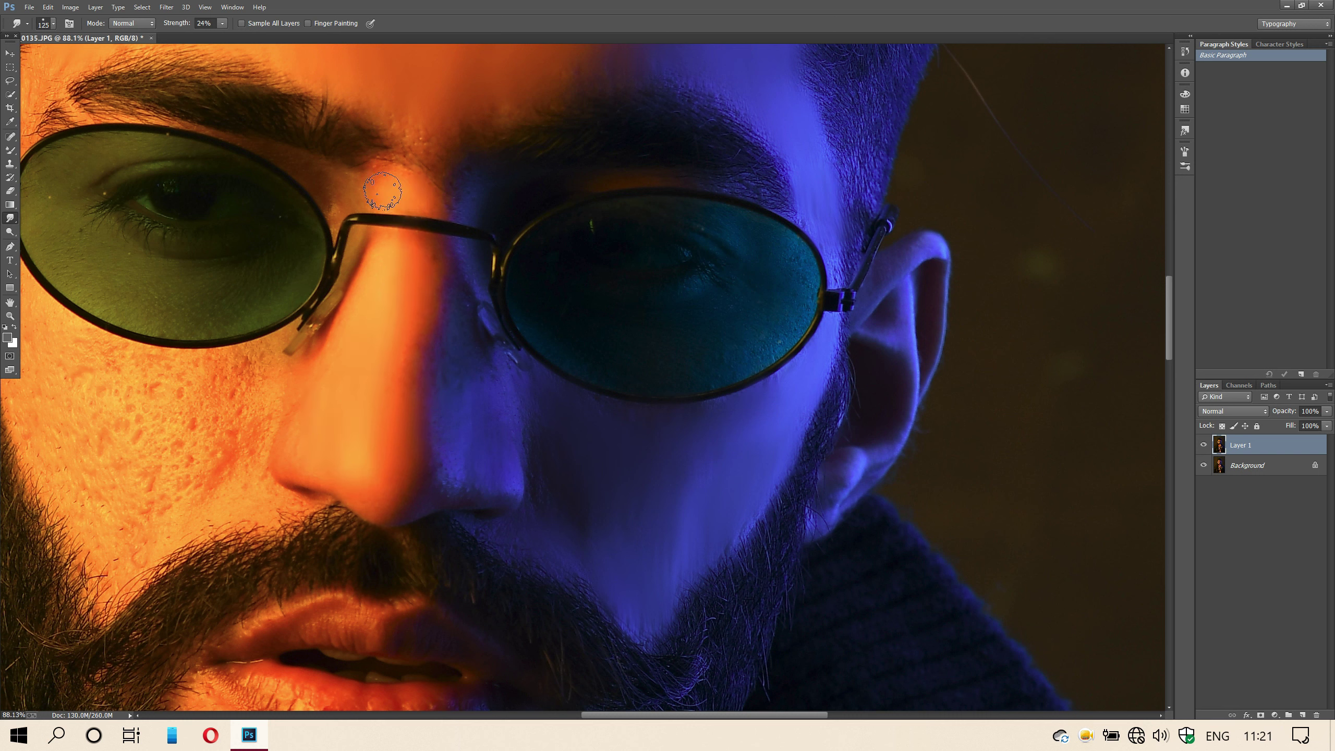
- Smudge the orange-lit skin around the temple, eyebrow and upper rim of the green lens with a 100 px brush
scroll(461, 171, "left", 10)
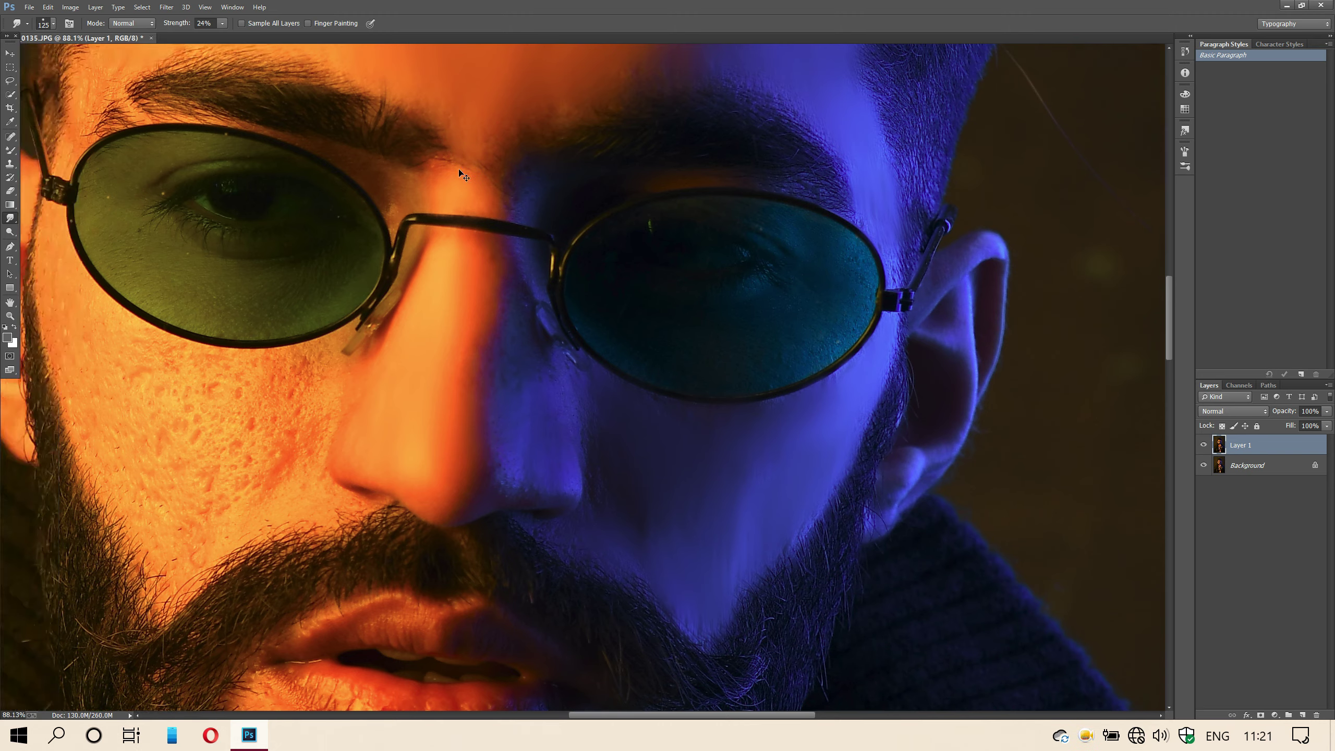
scroll(462, 171, "up", 3)
scroll(462, 171, "up", 2)
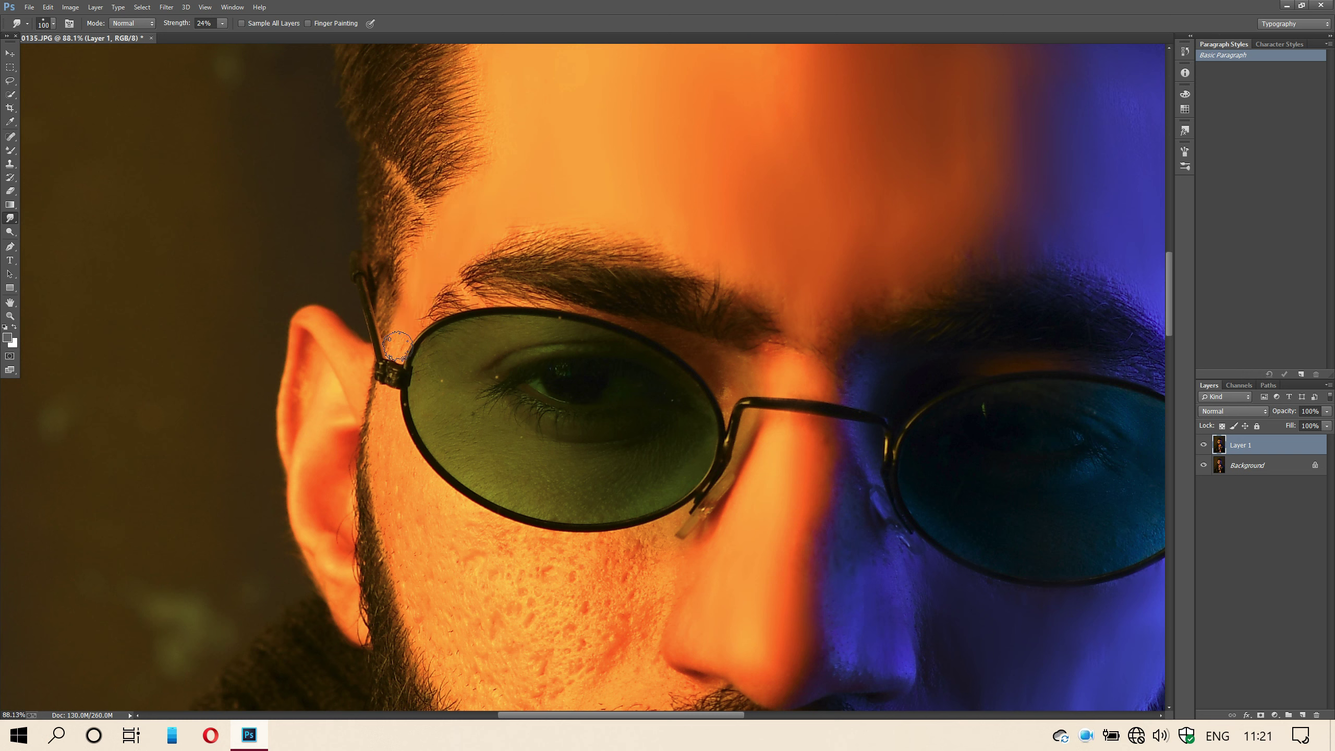
scroll(412, 293, "down", 2)
key("bracketright")
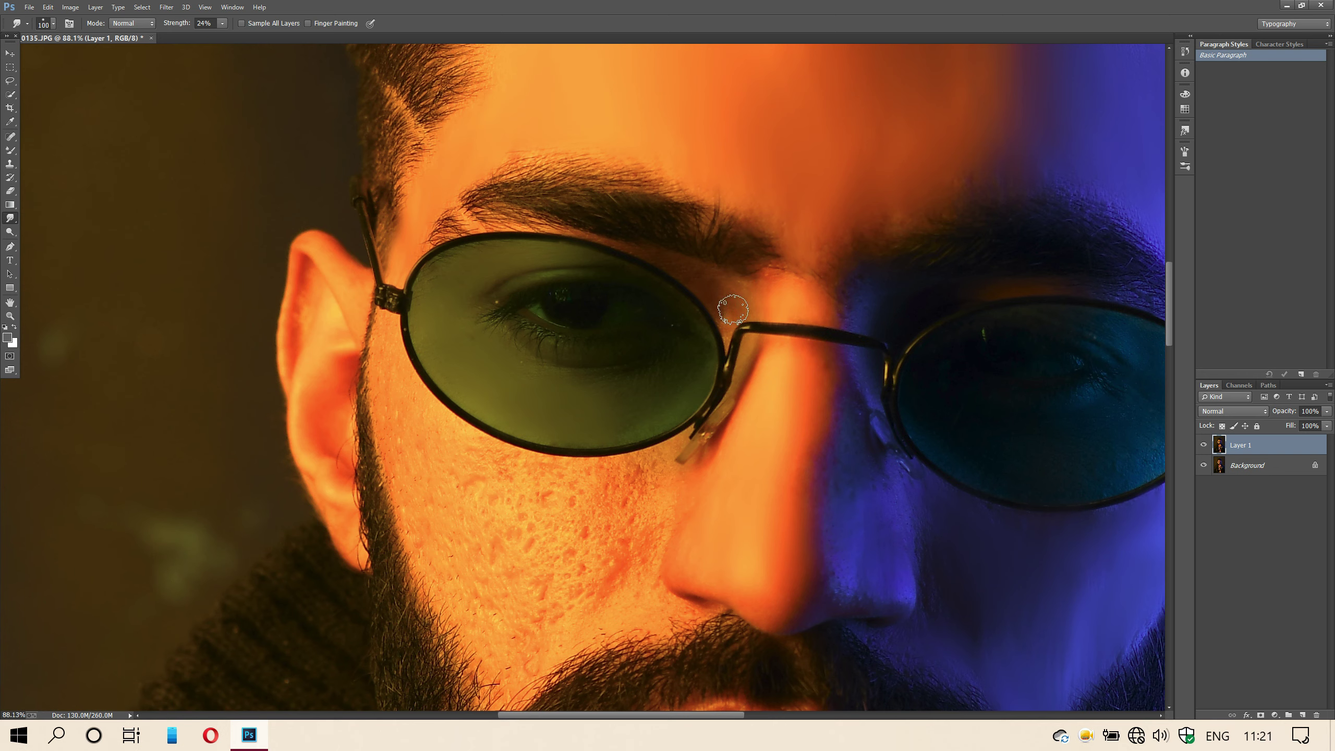
- Smooth the surface of the blue lens with the Smudge tool, using brushes of 175 and 125 px
scroll(730, 284, "down", 3)
scroll(730, 284, "right", 5)
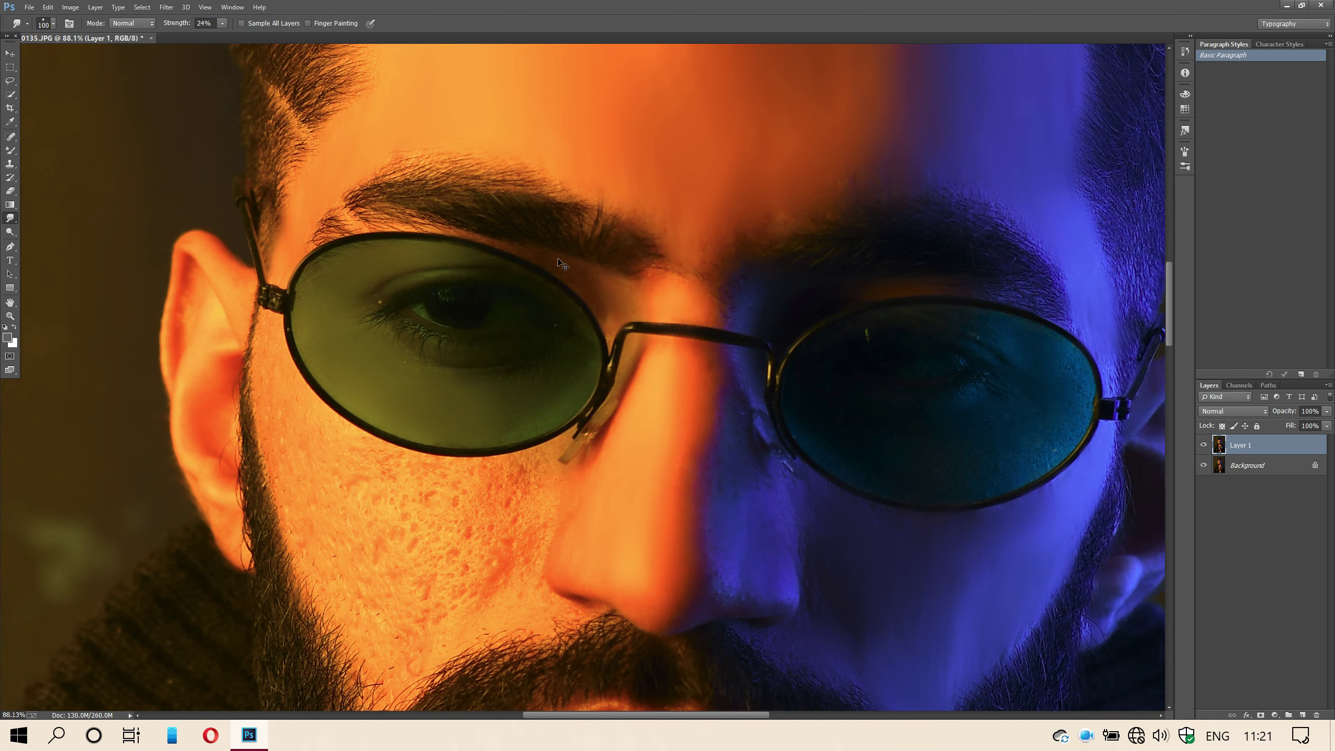
scroll(830, 266, "down", 2)
key("bracketright")
key("bracketright")
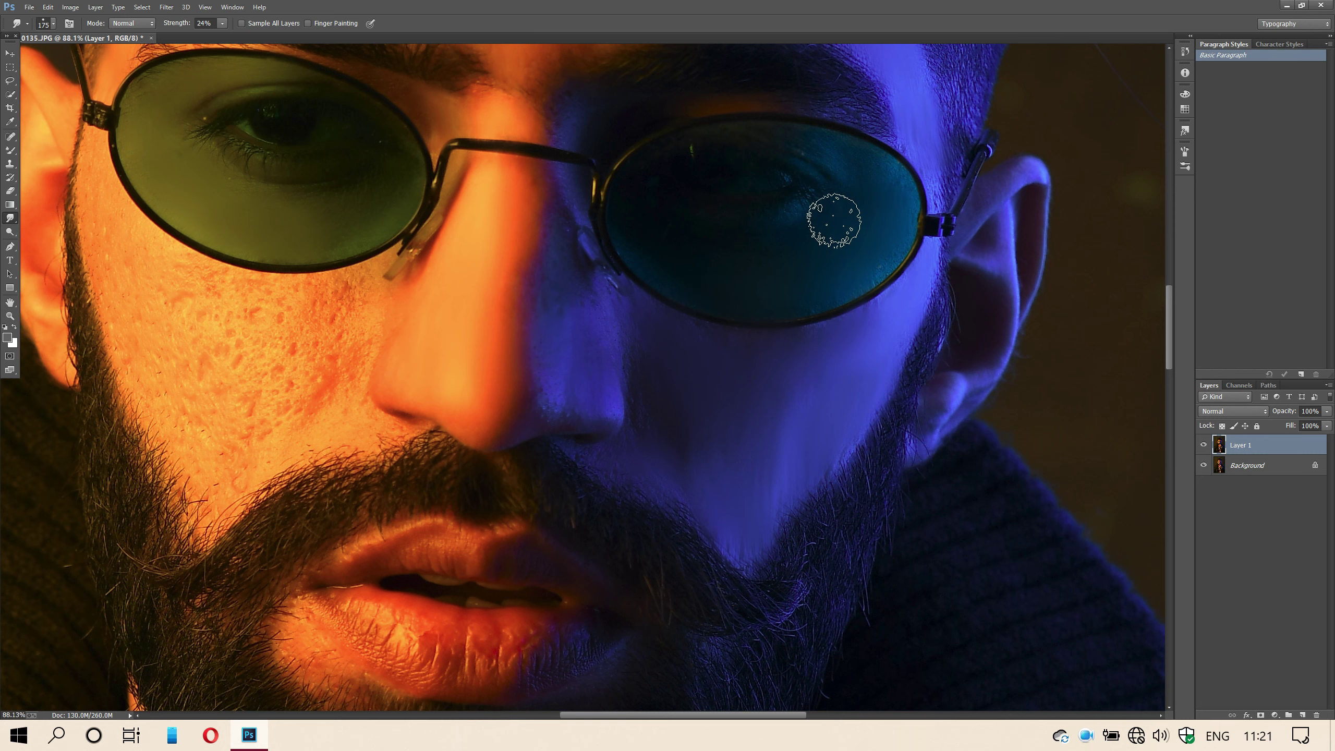
key("bracketleft")
key("bracketleft")
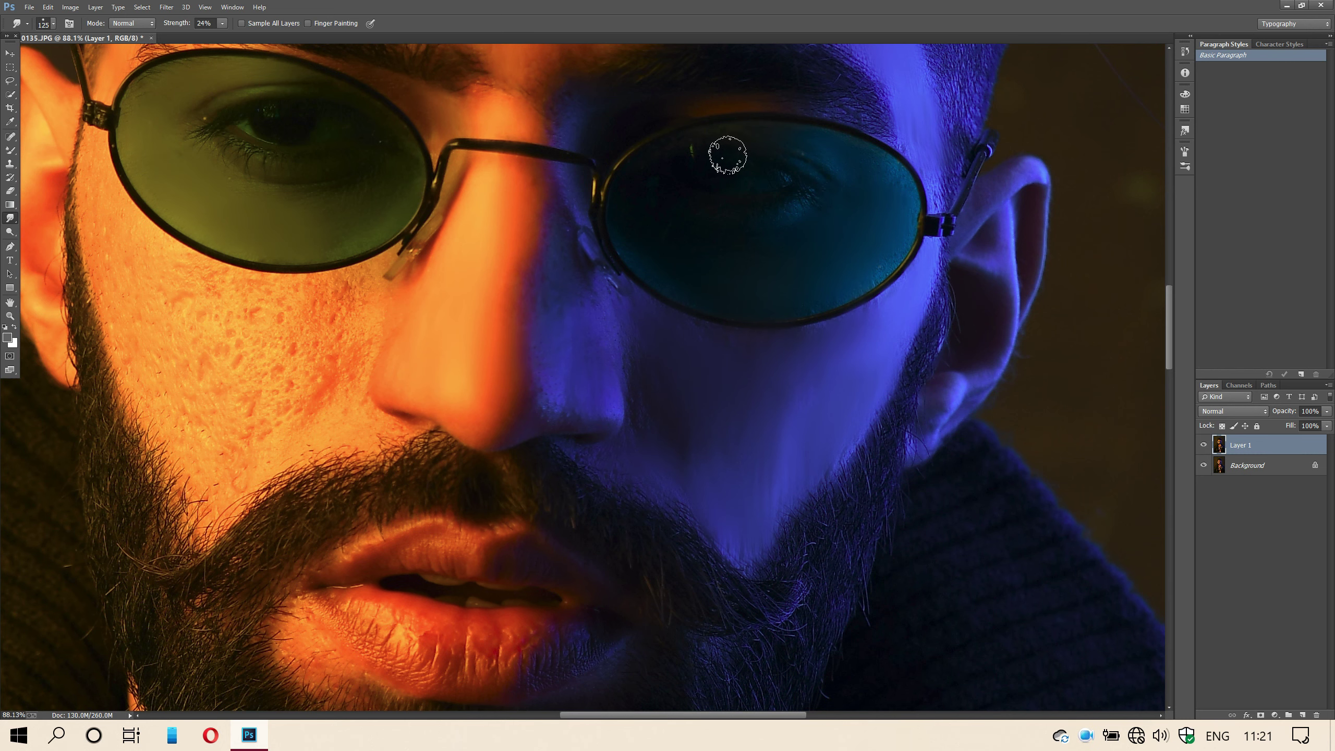
- Smudge the skin beside the nose pad and between the green lens and the sideburn with a brush of about 80 px
scroll(724, 148, "left", 5)
scroll(743, 279, "up", 1)
scroll(743, 280, "left", 1)
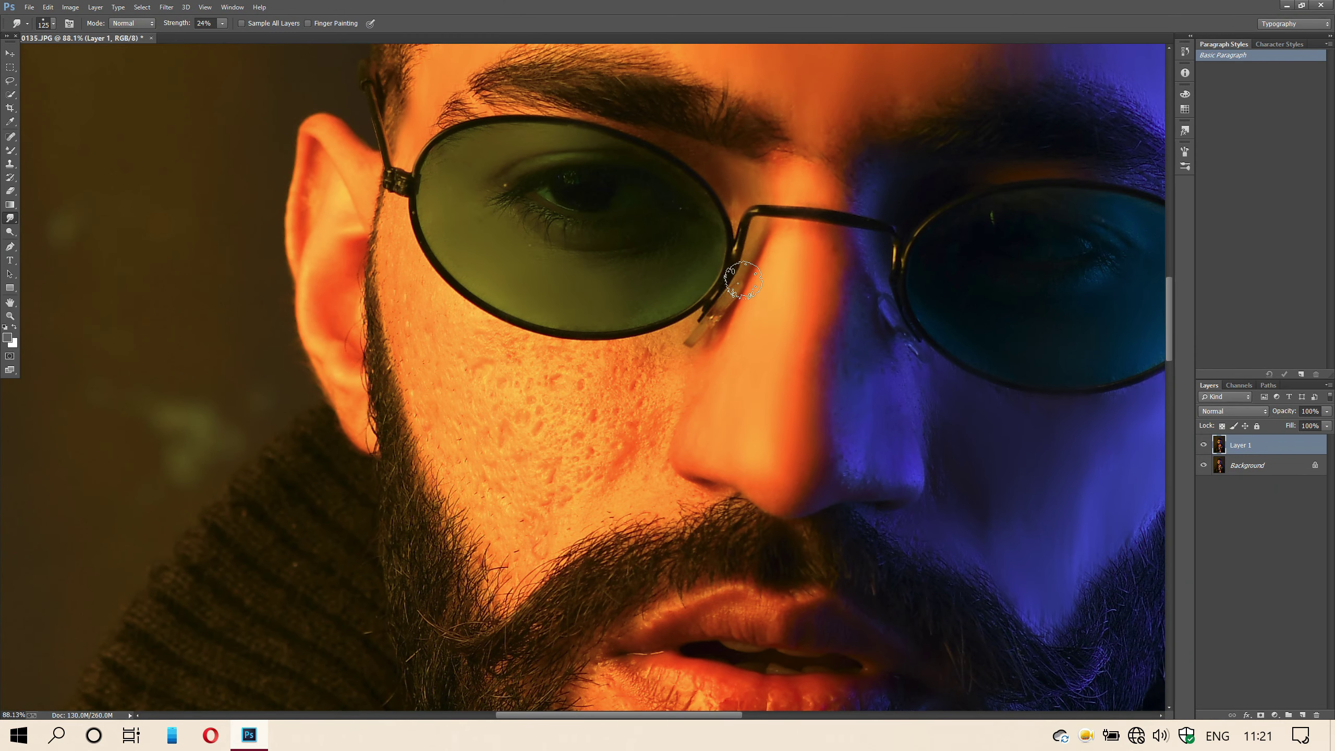
key("bracketleft")
key("bracketleft")
key("bracketright")
key("bracketright")
key("bracketright")
scroll(394, 221, "down", 1)
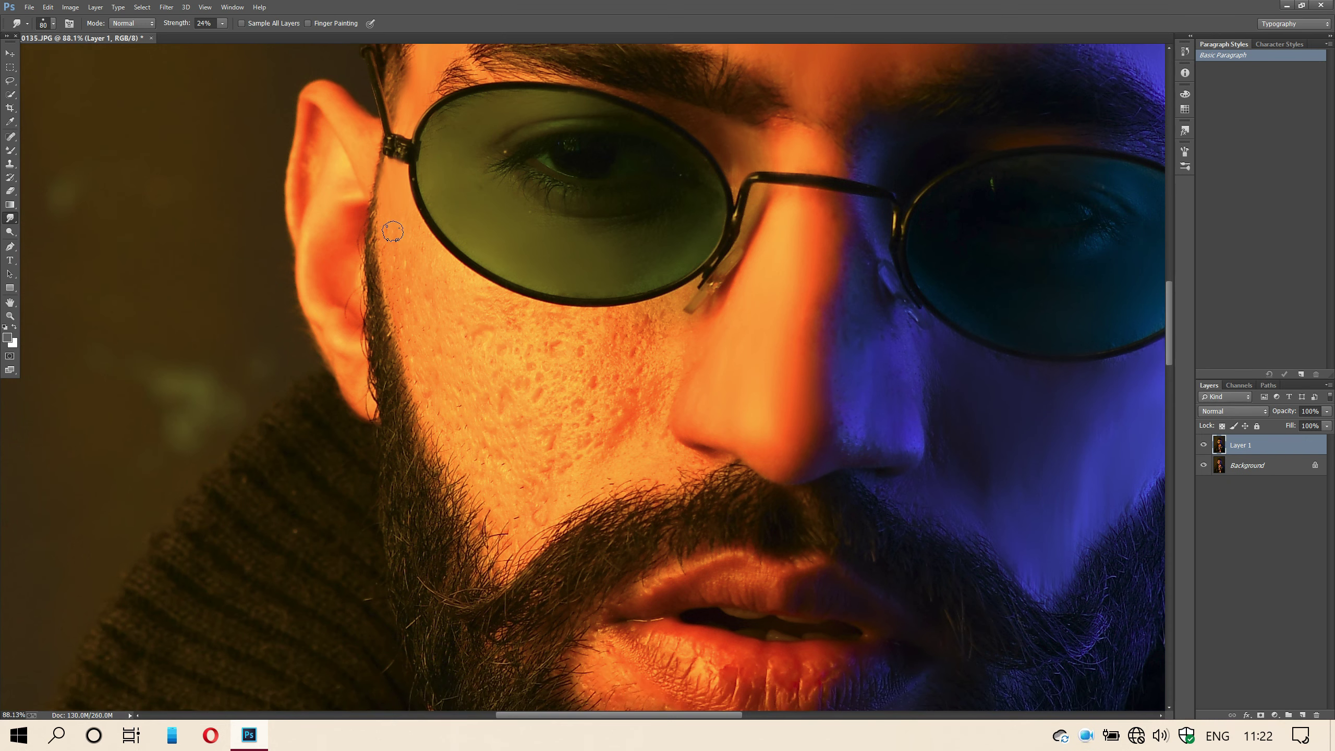
- Smudge away the pores across the orange-lit cheek from the sideburn towards the nose, with brushes up to 150 px
key("bracketright")
scroll(423, 284, "down", 3)
key("bracketright")
key("bracketright")
mouse_move(467, 228)
left_mouse_down()
mouse_move(526, 239)
mouse_move(480, 238)
mouse_move(442, 304)
mouse_move(522, 399)
mouse_move(515, 409)
mouse_move(499, 376)
mouse_move(512, 417)
mouse_move(526, 405)
mouse_move(539, 419)
mouse_move(556, 373)
mouse_move(630, 358)
mouse_move(609, 335)
mouse_move(544, 347)
mouse_move(555, 354)
mouse_move(497, 314)
mouse_move(506, 304)
mouse_move(542, 343)
mouse_move(535, 261)
mouse_move(567, 260)
mouse_move(509, 258)
mouse_move(492, 219)
mouse_move(536, 239)
mouse_move(571, 232)
mouse_move(589, 272)
mouse_move(584, 335)
mouse_move(598, 302)
mouse_move(604, 327)
mouse_move(578, 342)
mouse_move(629, 305)
mouse_move(638, 289)
mouse_move(624, 278)
mouse_move(651, 228)
mouse_move(626, 247)
mouse_move(608, 233)
mouse_move(688, 205)
left_mouse_up()
key("bracketright")
key("bracketleft")
key("bracketleft")
key("bracketright")
key("bracketright")
key("bracketleft")
key("bracketleft")
key("bracketleft")
key("bracketleft")
key("bracketright")
key("bracketright")
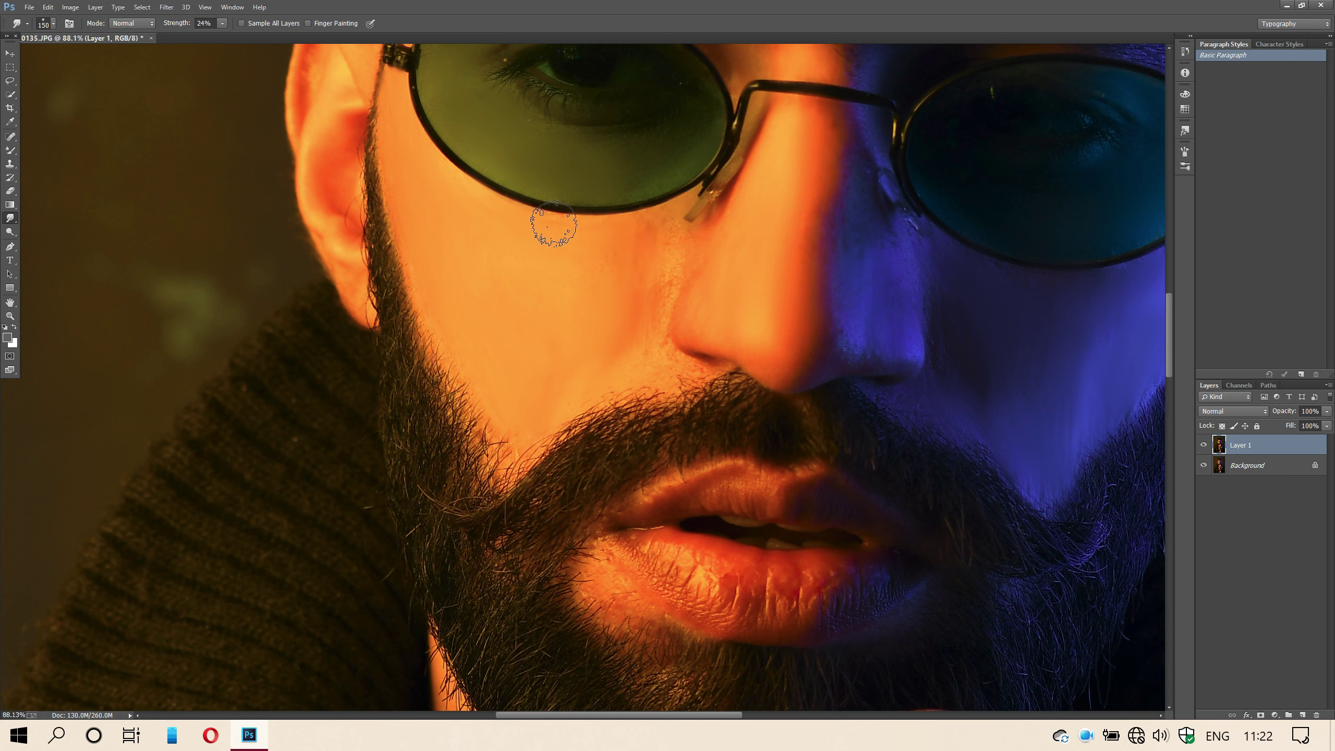
- Blend the orange-lit cheek beside the nostril and above the moustache with Smudge brushes of 150 to 250 px
mouse_move(590, 238)
left_mouse_down()
mouse_move(659, 224)
mouse_move(680, 283)
mouse_move(667, 329)
mouse_move(656, 293)
mouse_move(663, 330)
mouse_move(677, 370)
mouse_move(700, 366)
mouse_move(659, 364)
left_mouse_up()
key("bracketright")
key("bracketright")
key("bracketright")
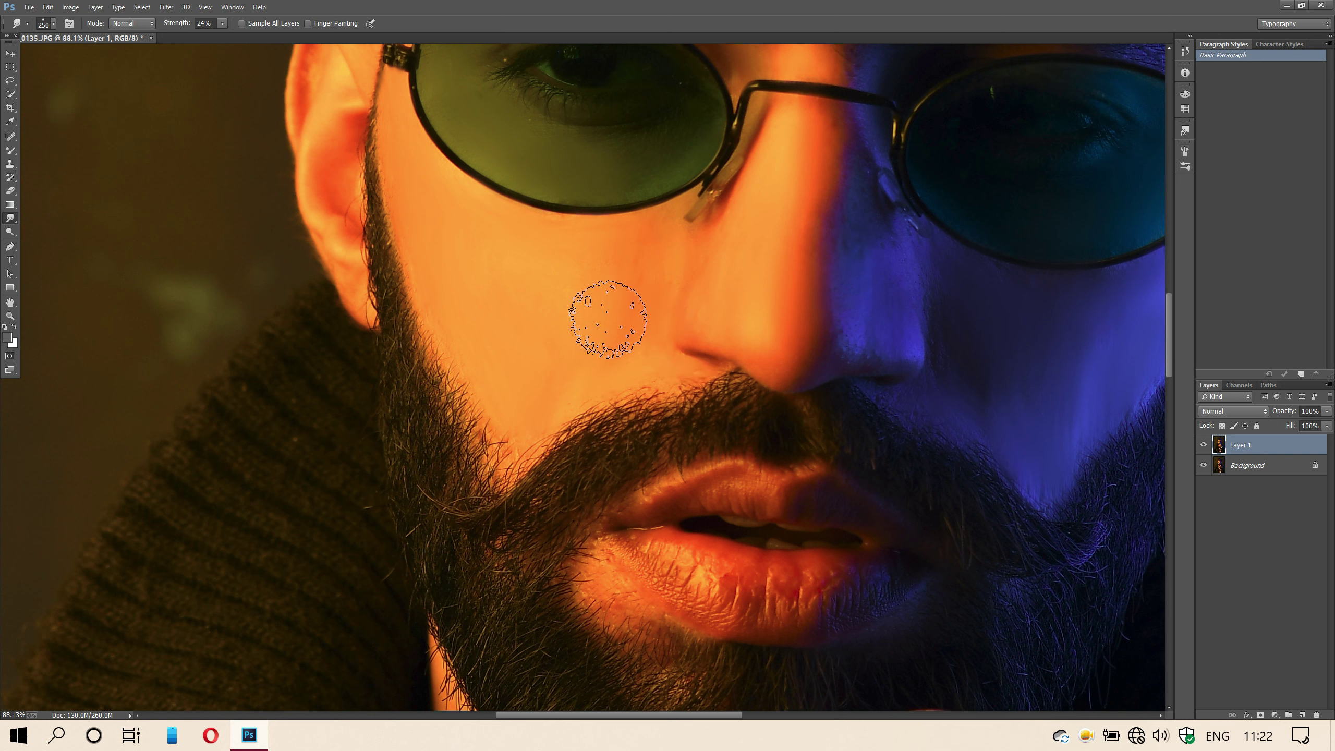
mouse_move(582, 320)
left_mouse_down()
mouse_move(604, 334)
mouse_move(620, 268)
mouse_move(551, 304)
mouse_move(620, 332)
left_mouse_up()
- Smudge the orange-lit skin beside the lower lip with brushes of 100 and 125 px
scroll(620, 332, "down", 4)
key("bracketleft")
key("bracketleft")
key("bracketleft")
key("bracketleft")
key("bracketleft")
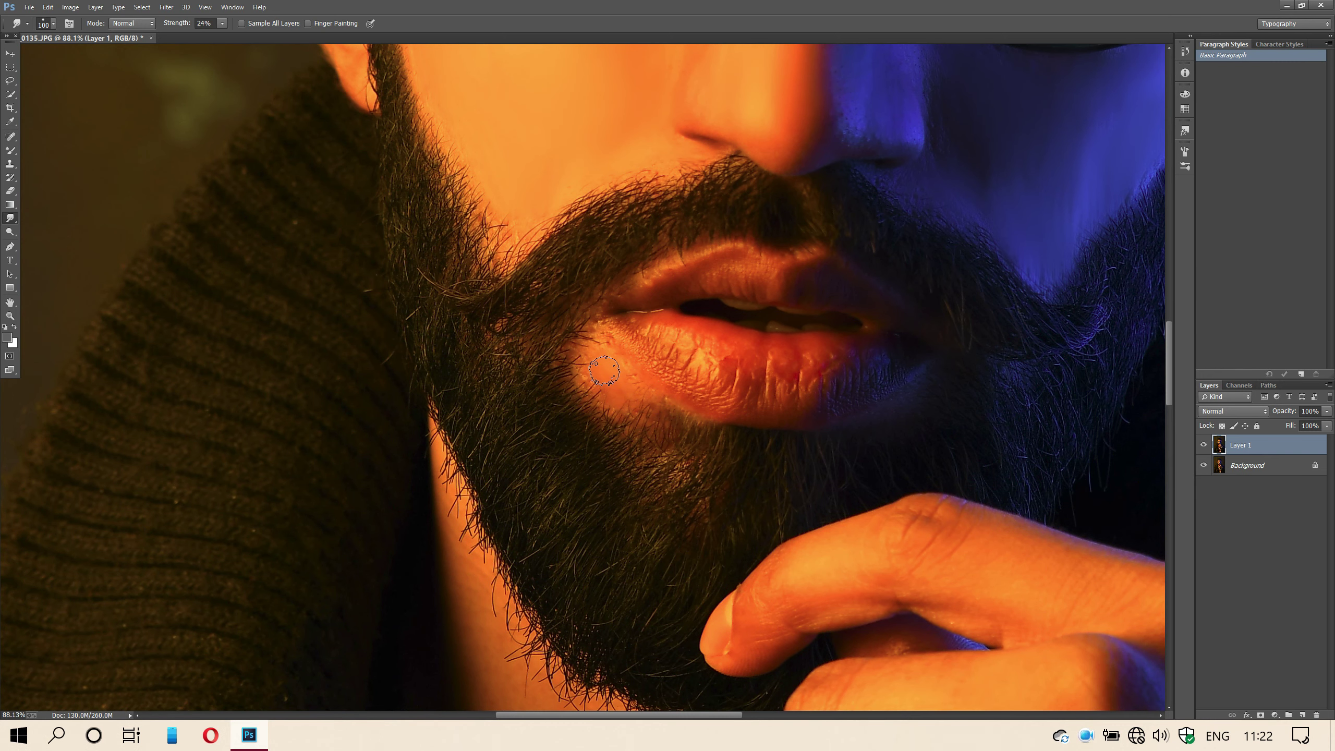
key("bracketright")
scroll(566, 417, "down", 3)
scroll(557, 433, "down", 4)
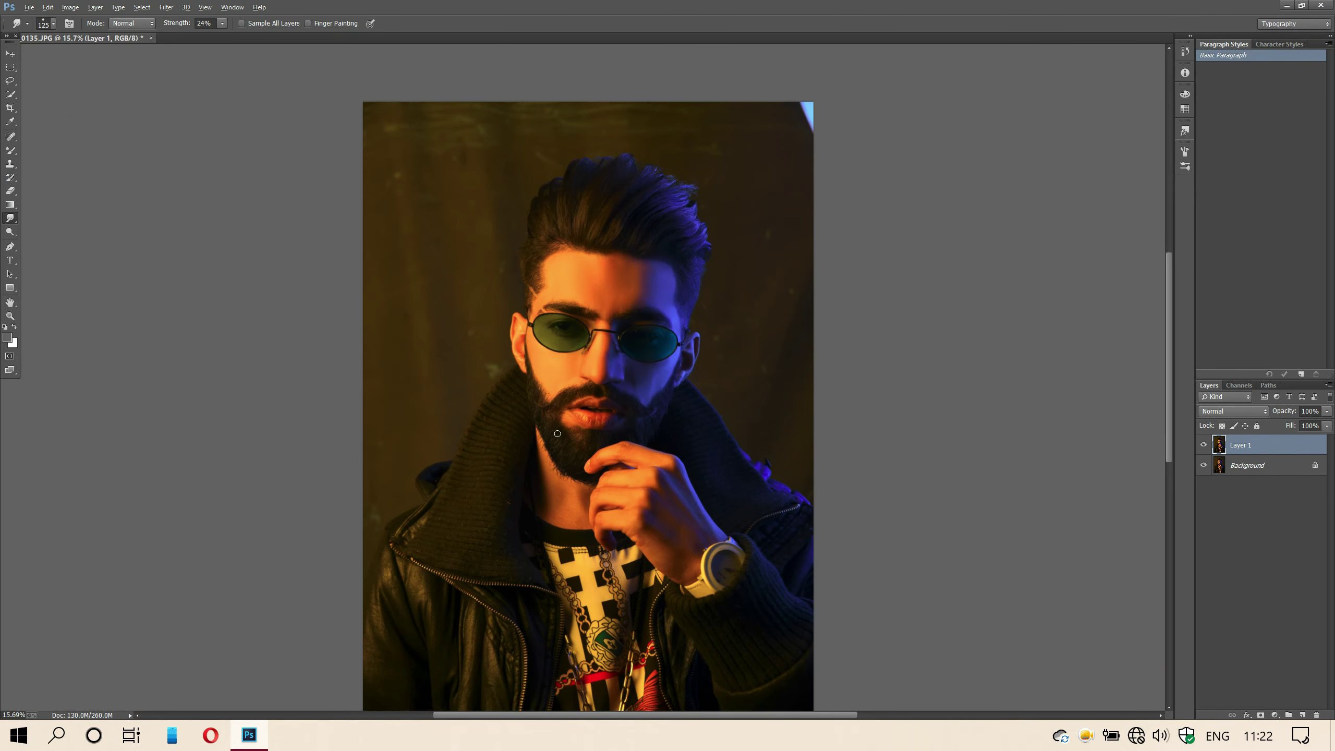
- Blend the orange-to-blue transition on the forehead with a 400 px Smudge brush
scroll(557, 433, "down", 1)
scroll(604, 273, "up", 5)
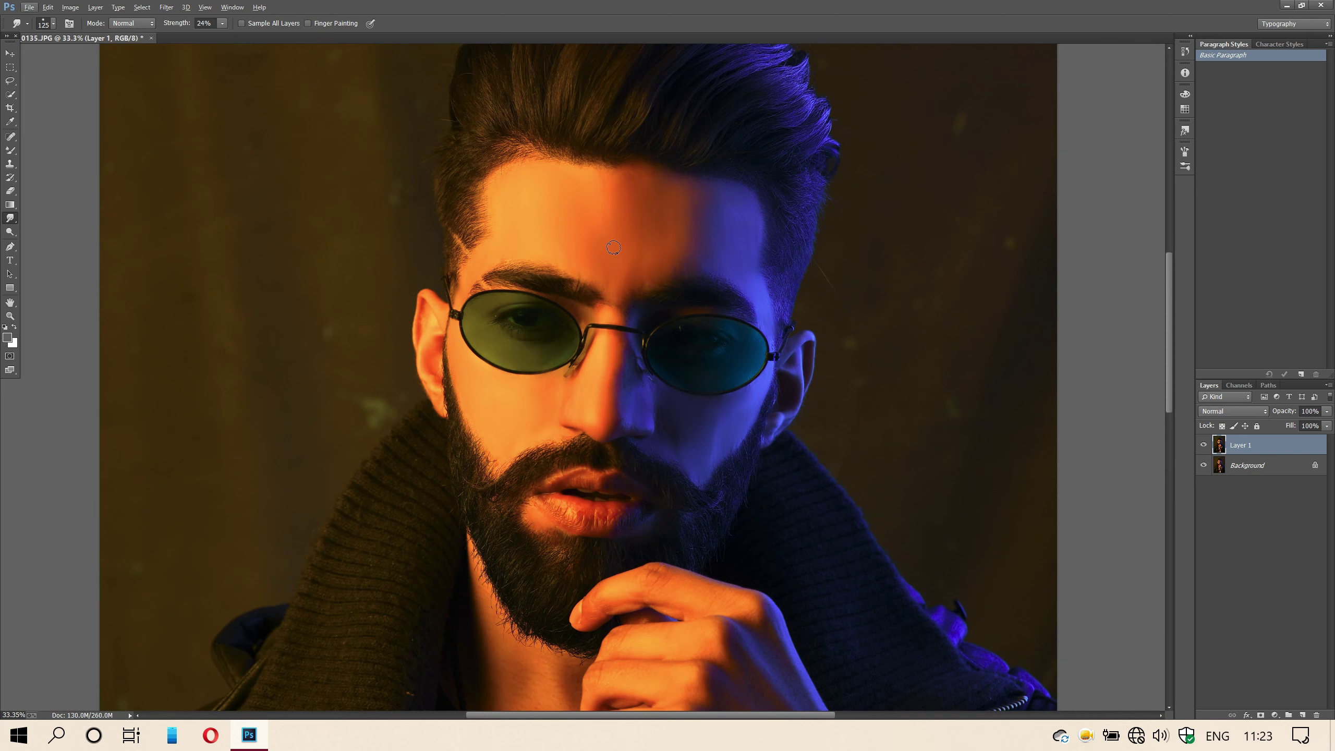
key("bracketright")
key("bracketright")
key("bracketright")
key("bracketright")
key("bracketleft")
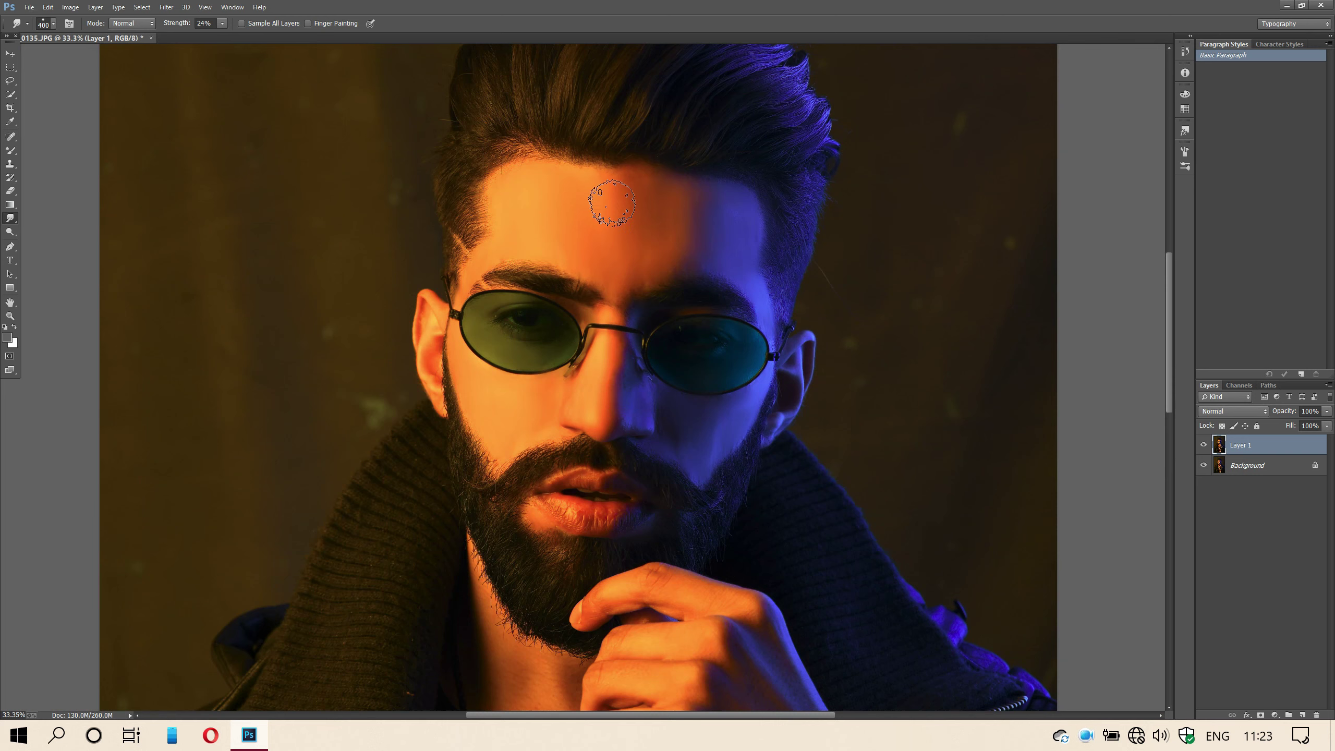
- Compare the smudged layer with the original photo and merge it into the background
scroll(636, 242, "down", 5)
left_click(1203, 444)
right_click(1267, 441)
left_click(907, 602)
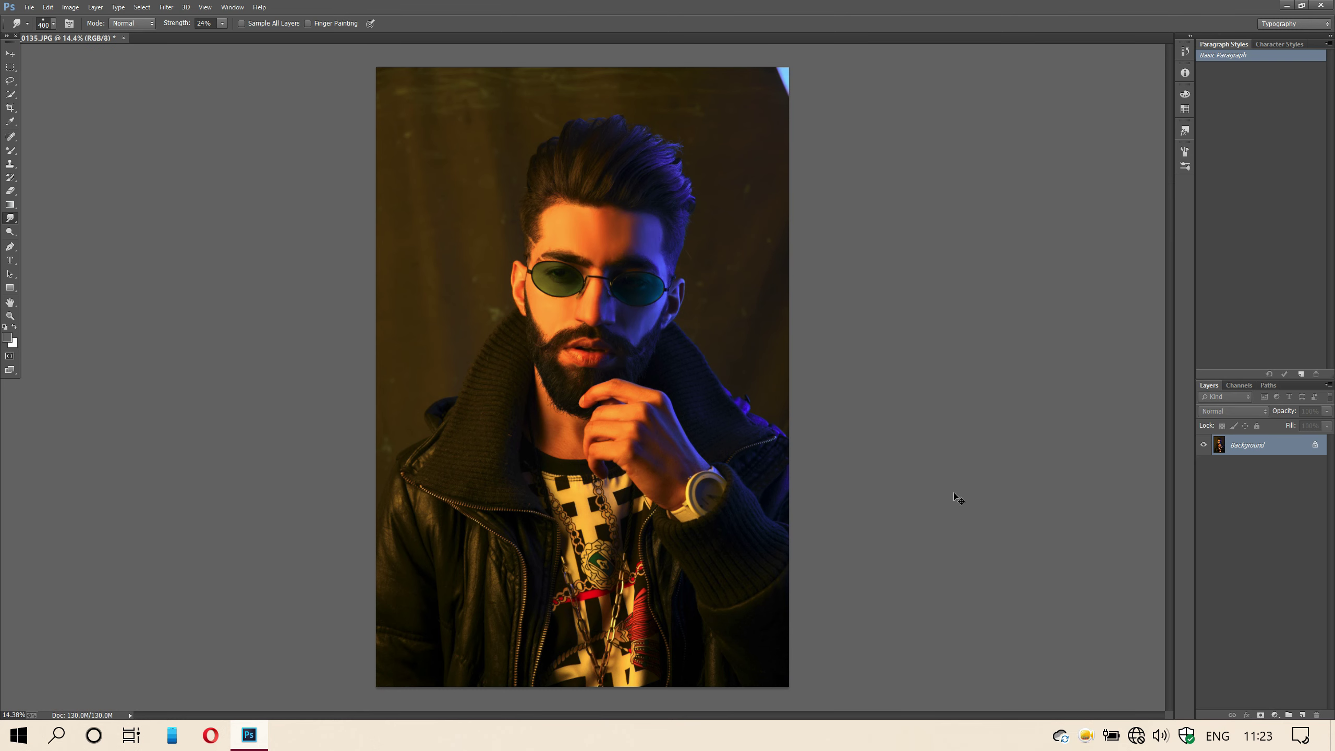
- Duplicate the background and apply the Imagenomic Portraiture filter with the Default preset after checking the forehead in its preview
key("ctrl+j")
left_click(166, 7)
mouse_move(266, 496)
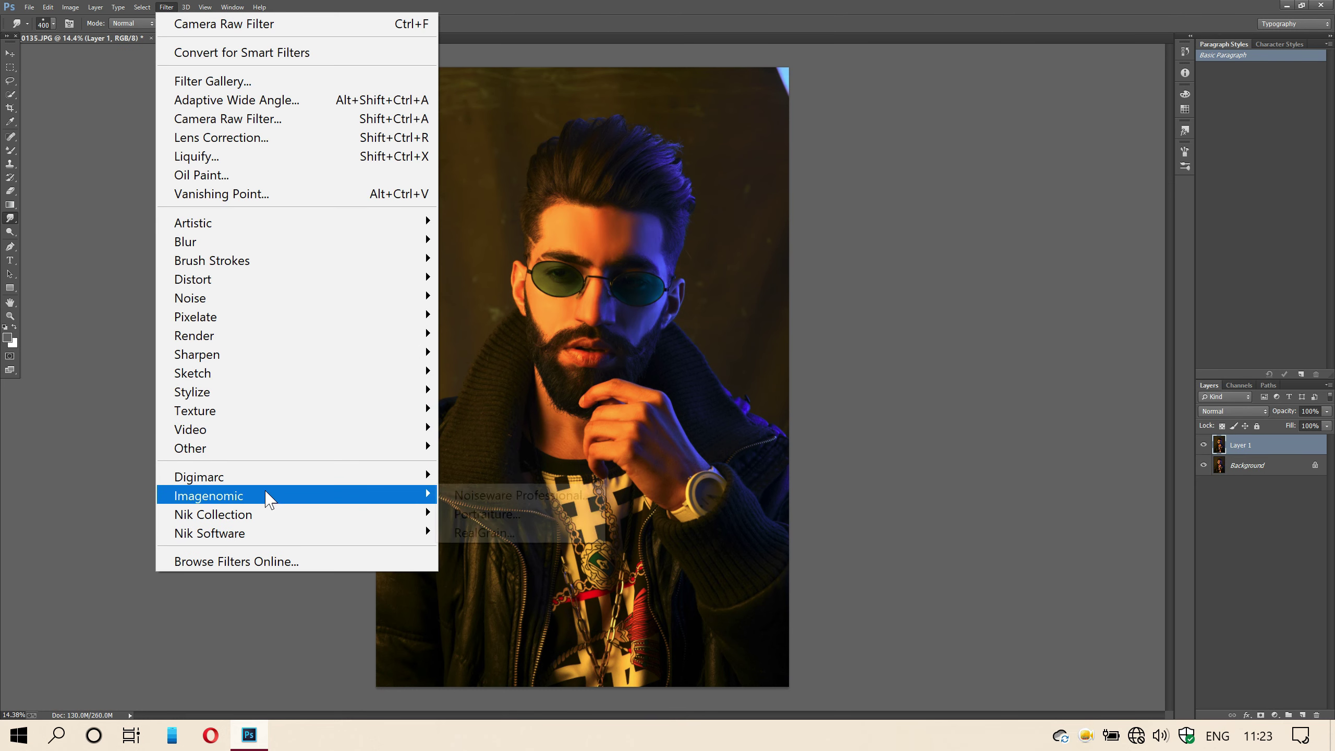
left_click(507, 513)
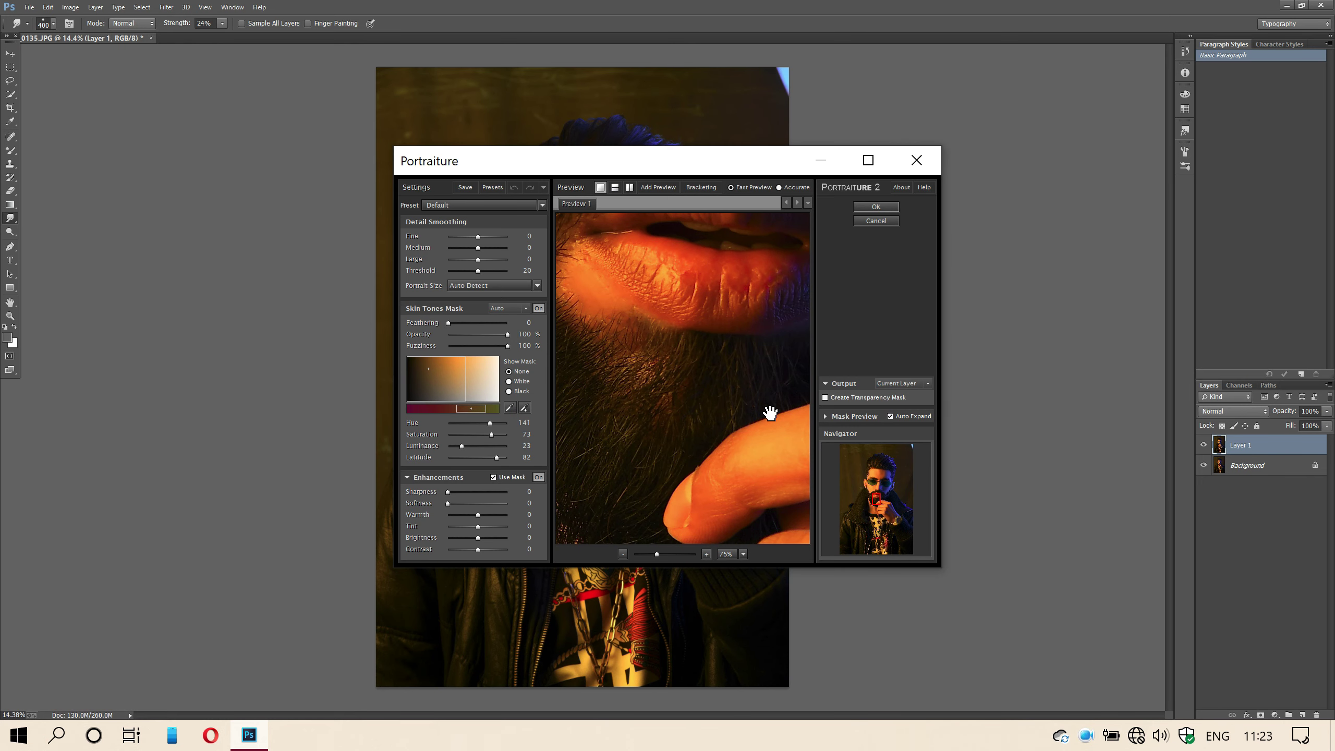
left_click(883, 480)
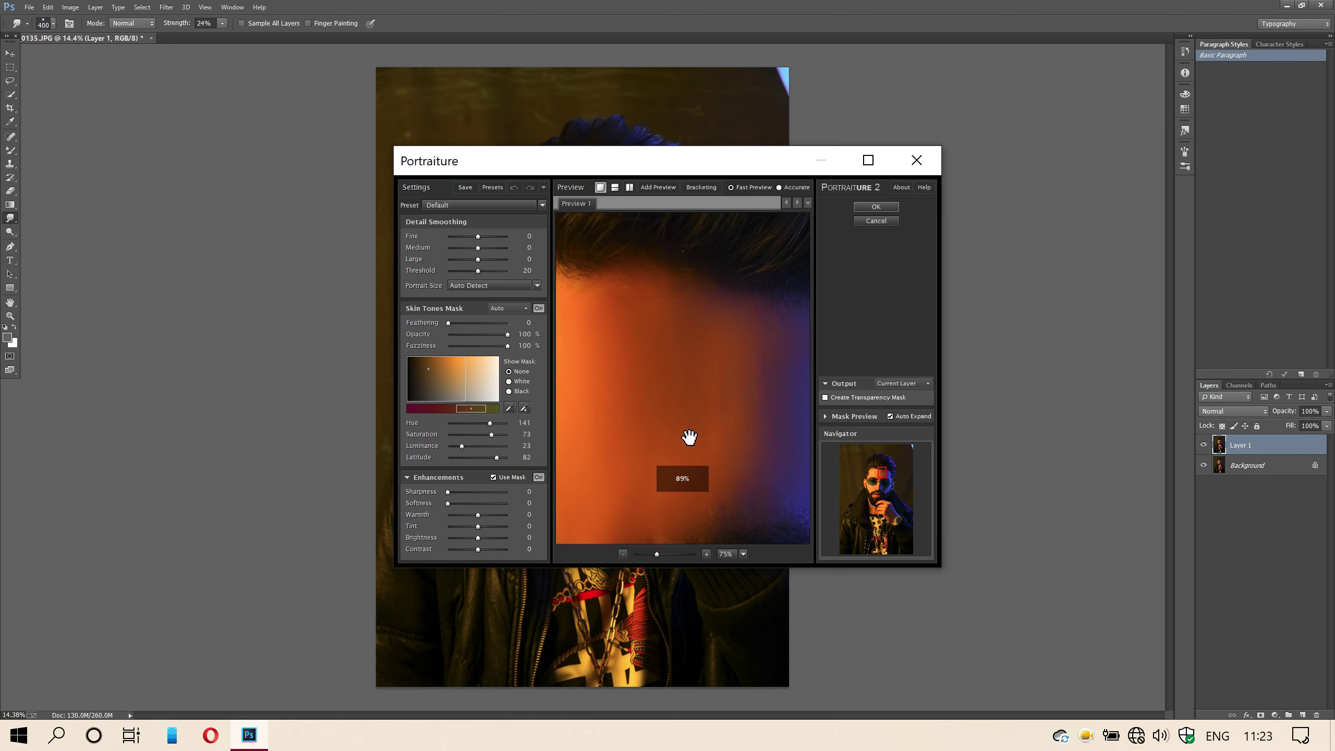
left_click_drag(676, 402, 746, 357)
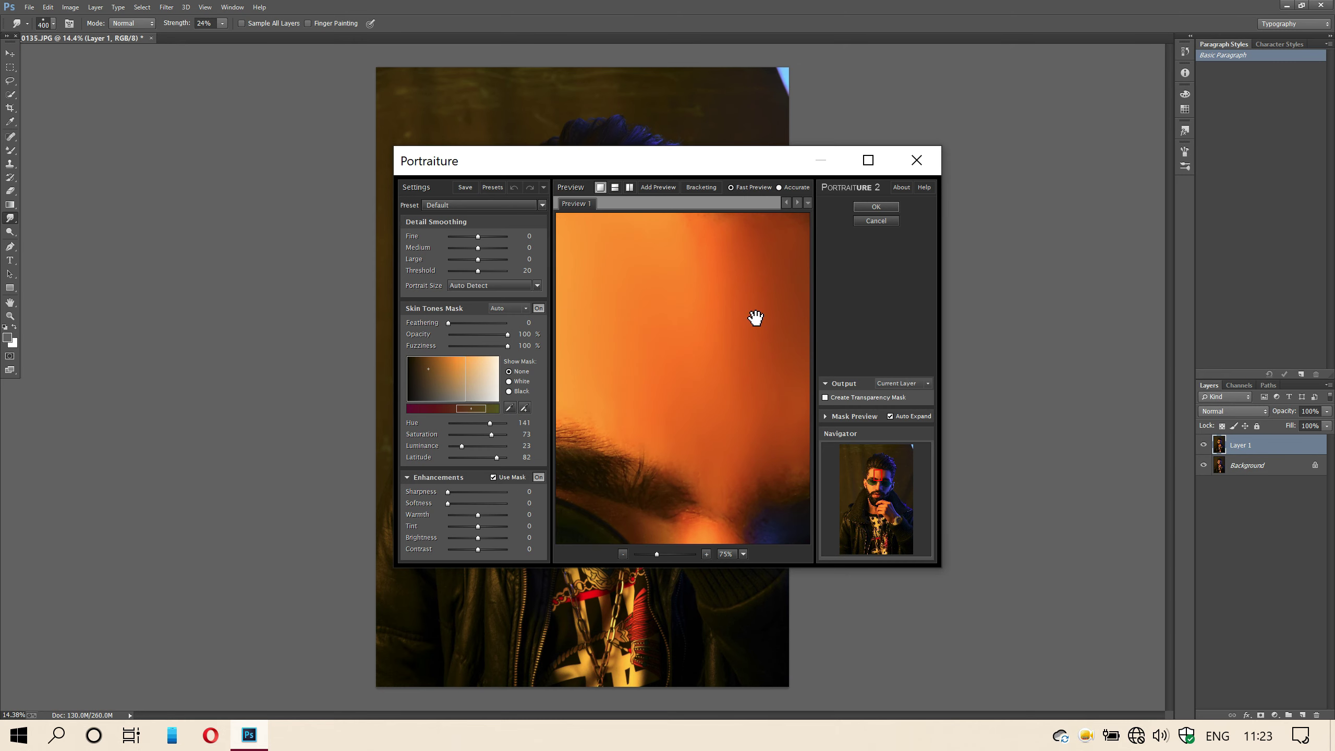
left_click(864, 207)
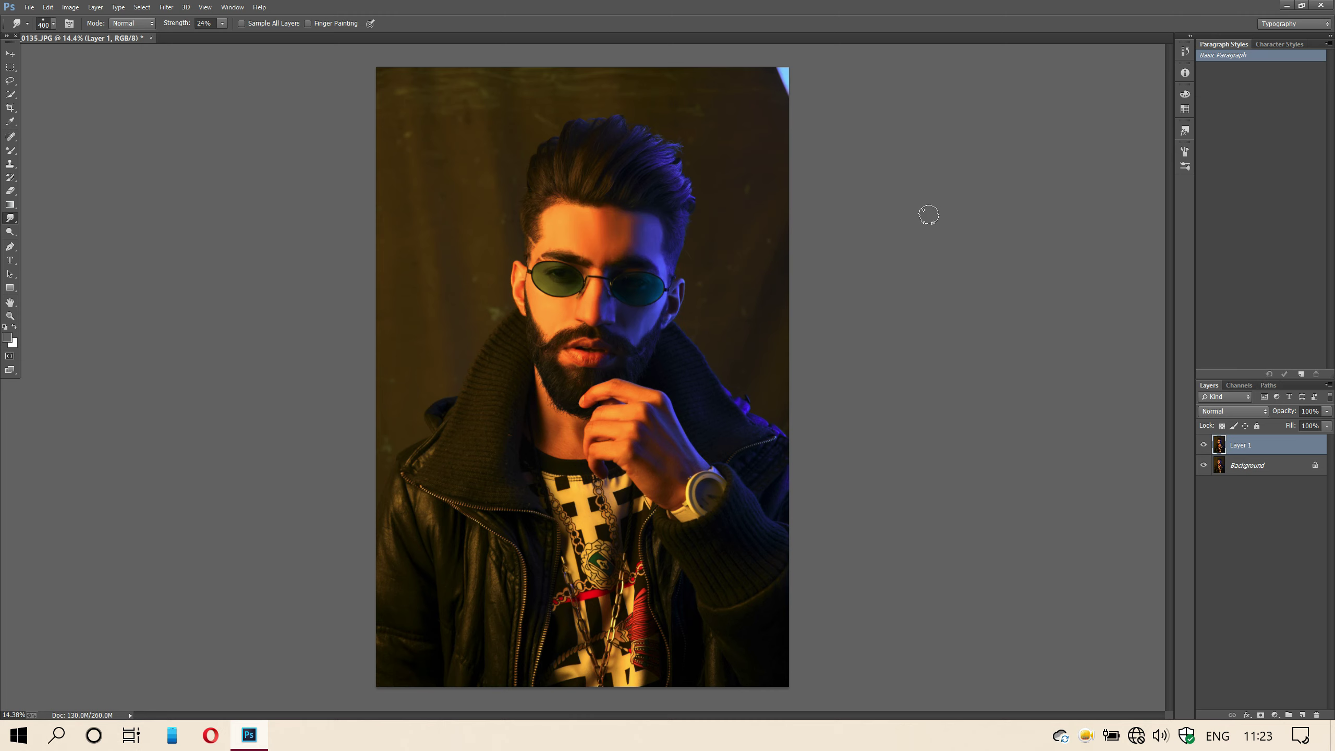
- Check the Portraiture layer against the image below by toggling its visibility and merge it into the background
left_click(1201, 446)
left_click(1201, 446)
left_click(1327, 412)
right_click(1282, 445)
left_click(925, 601)
key("i")
key("ctrl+k")
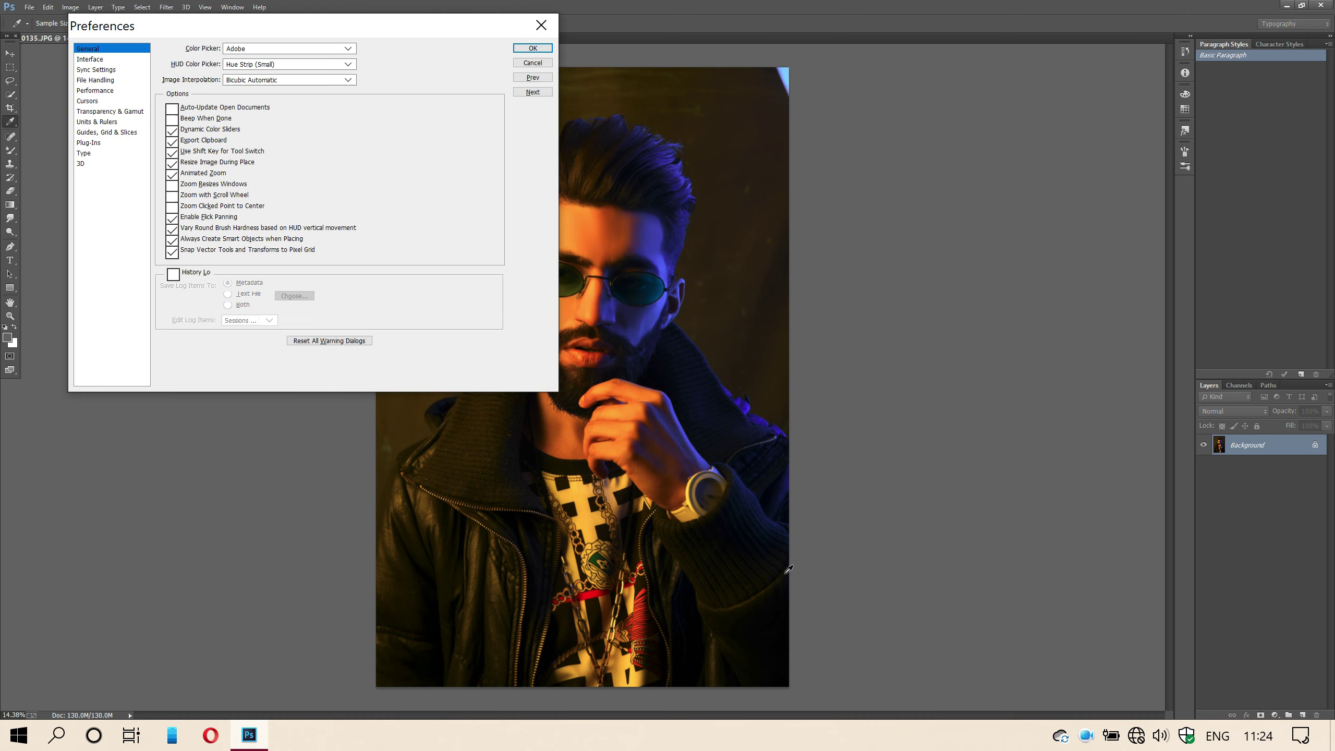
left_click(533, 49)
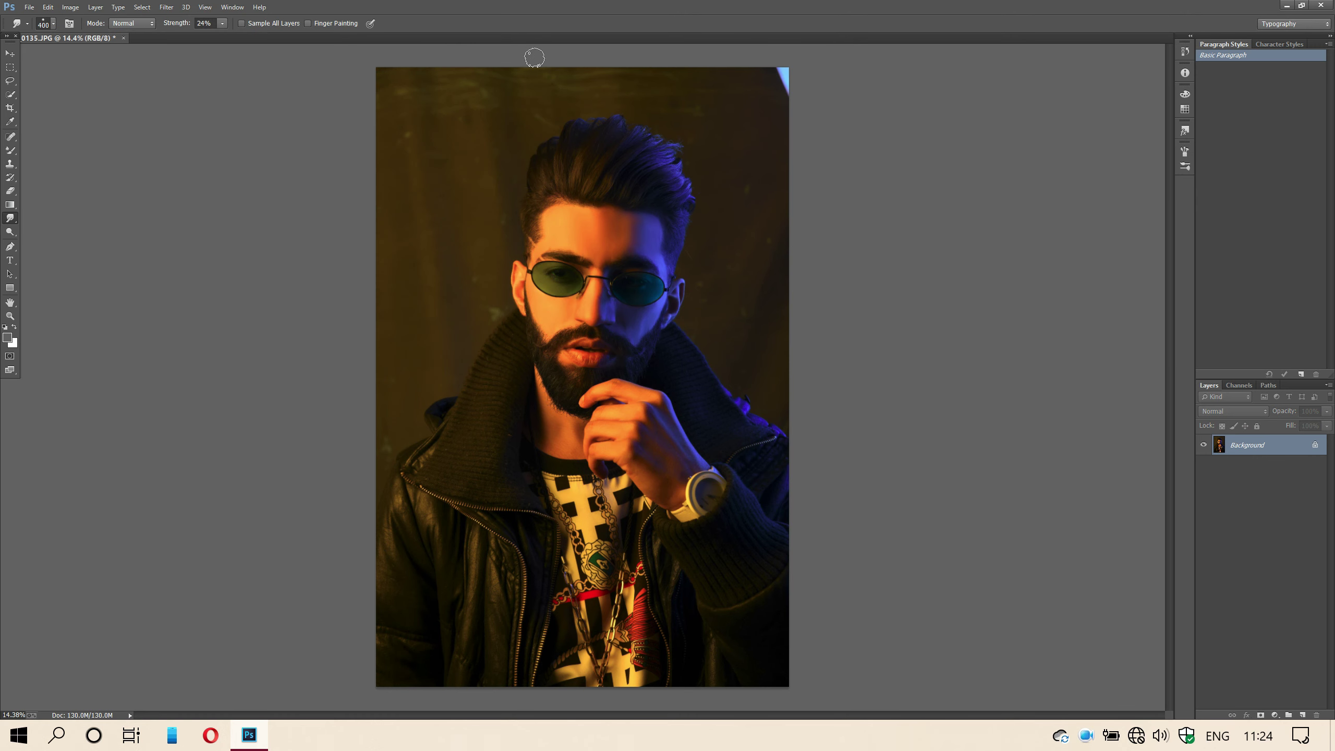
- Duplicate the background and apply the FP-Urban TEAL Tone AVC 2020 preset to the copy in the Camera Raw Filter
key("ctrl+j")
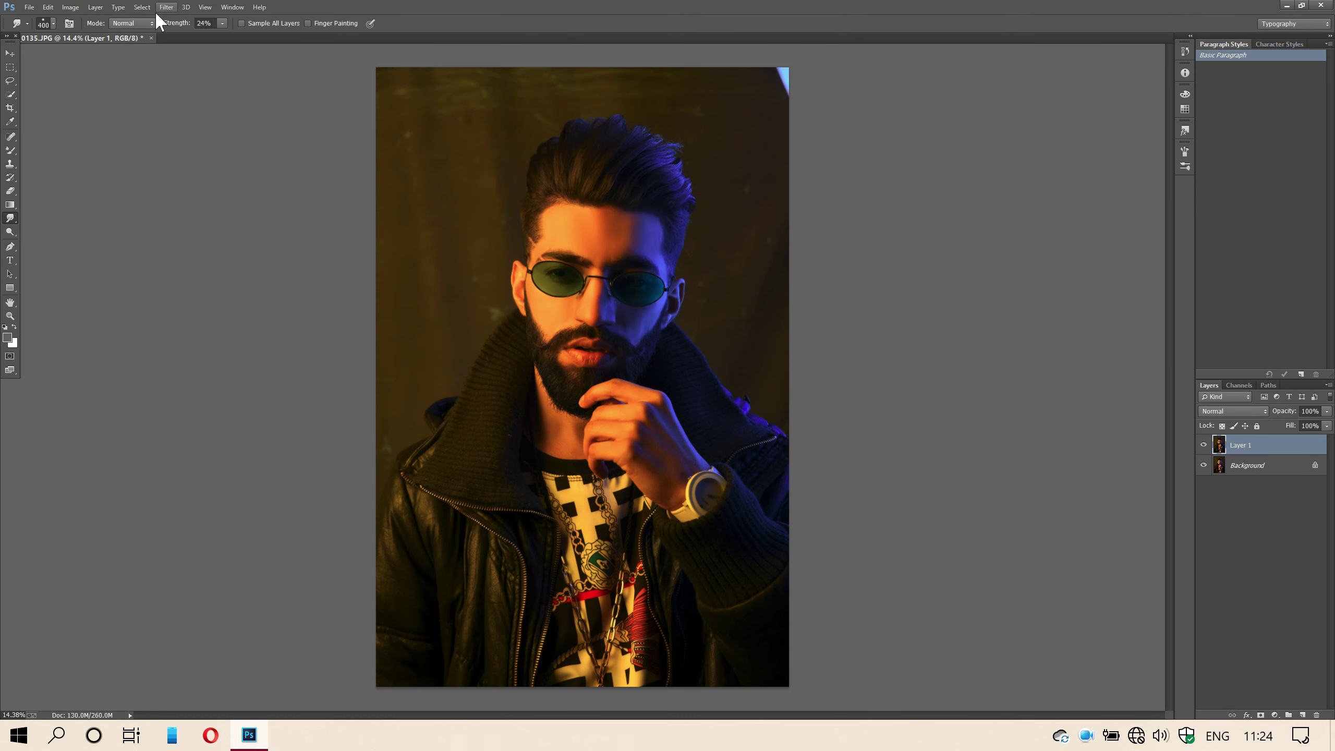
left_click(166, 7)
left_click(207, 120)
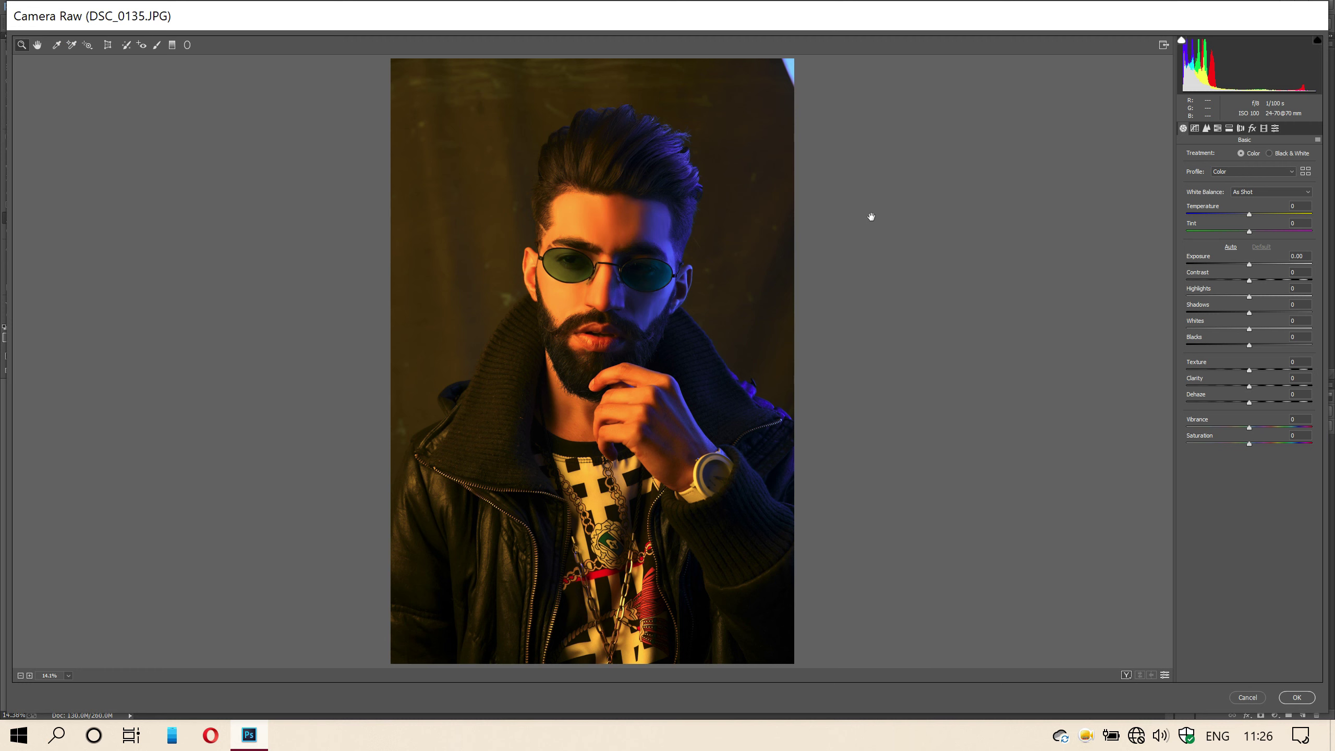
left_click(1276, 128)
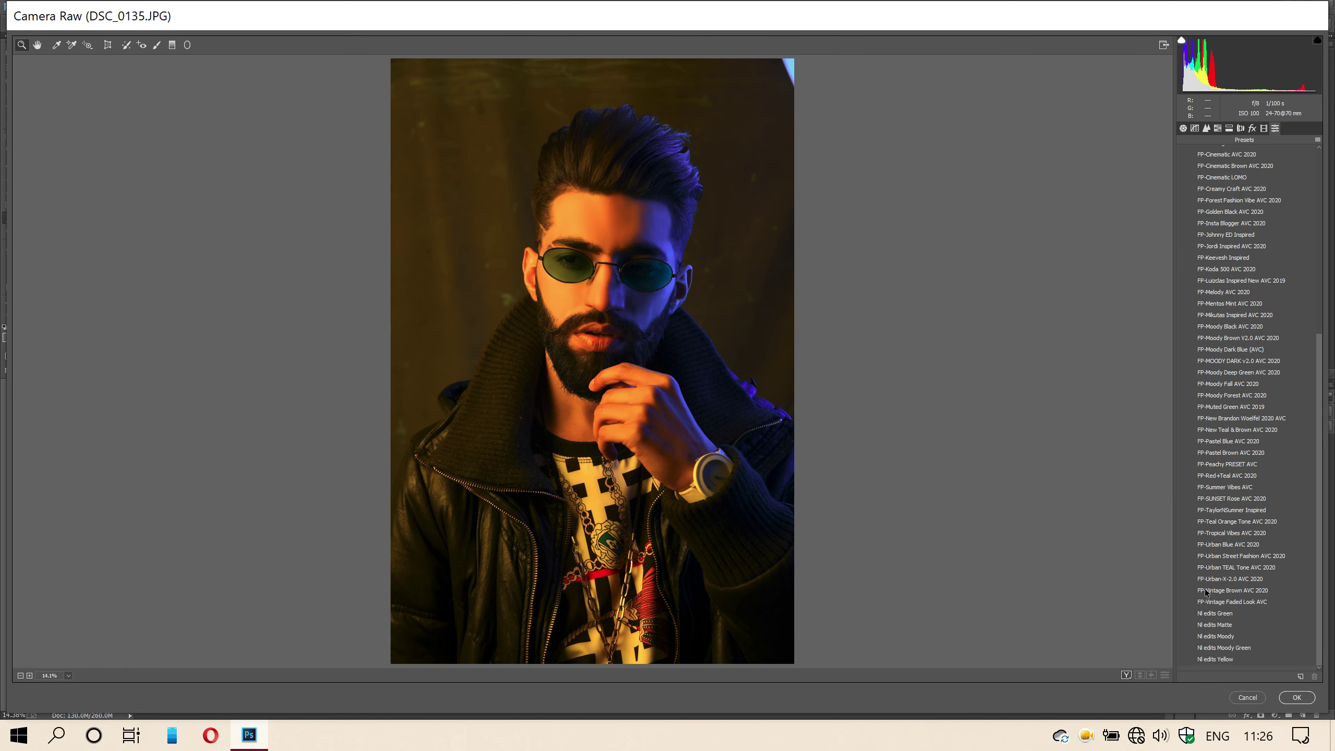
left_click(1223, 568)
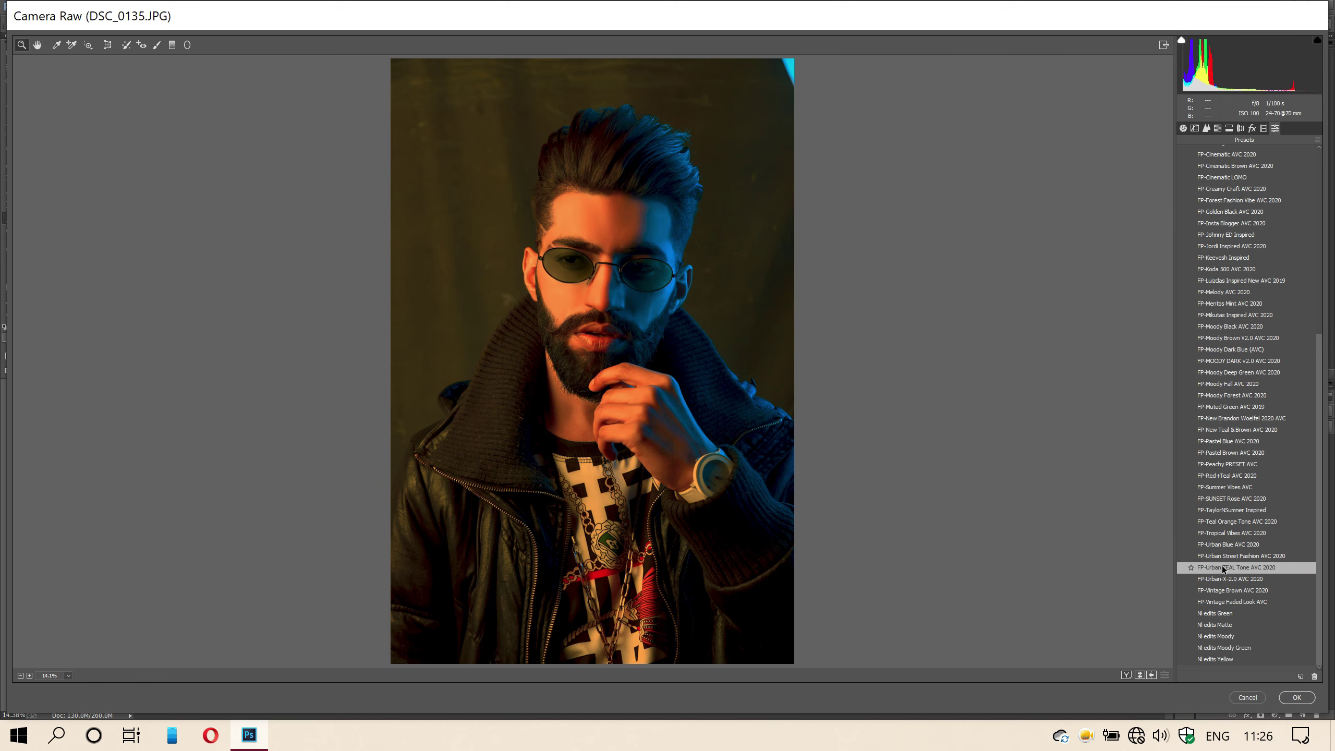
- Add a post-crop vignette of -17, set the exposure to +0.05 and apply the Camera Raw grading
left_click(1254, 129)
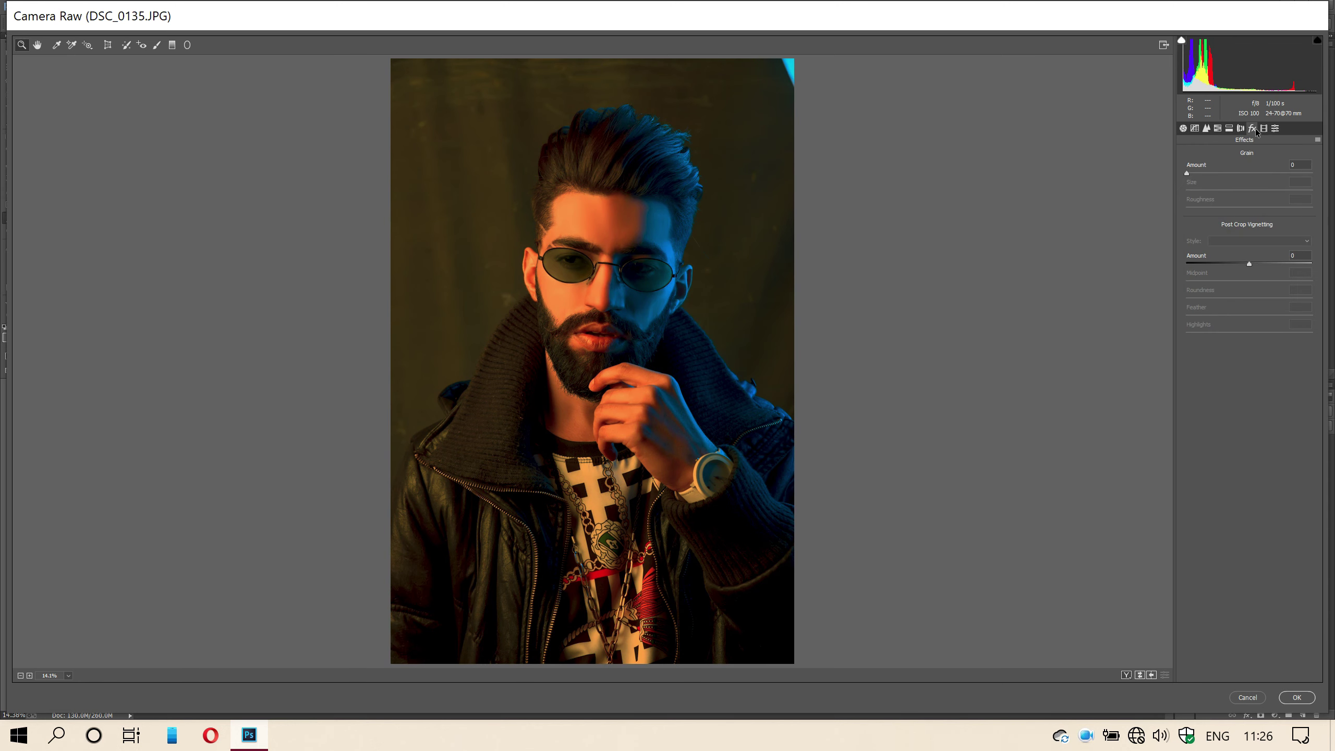
left_click(1239, 263)
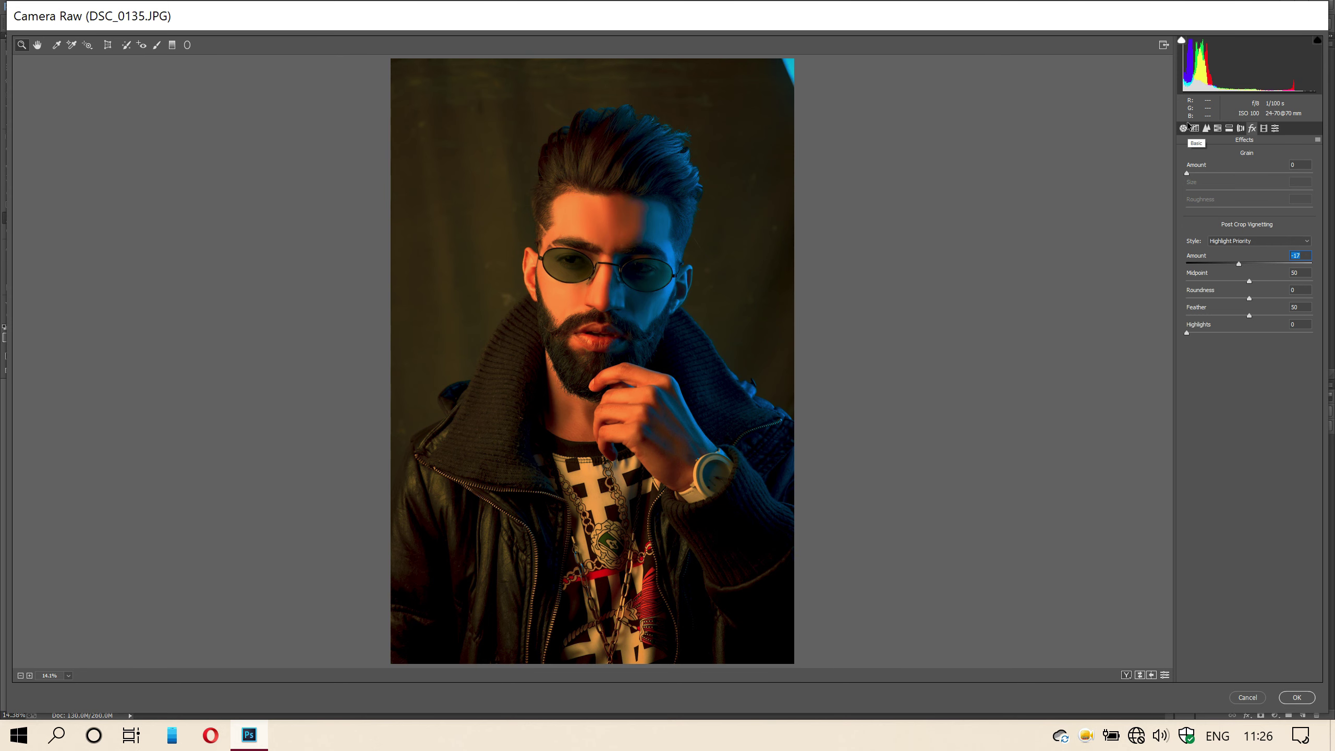
left_click(1186, 128)
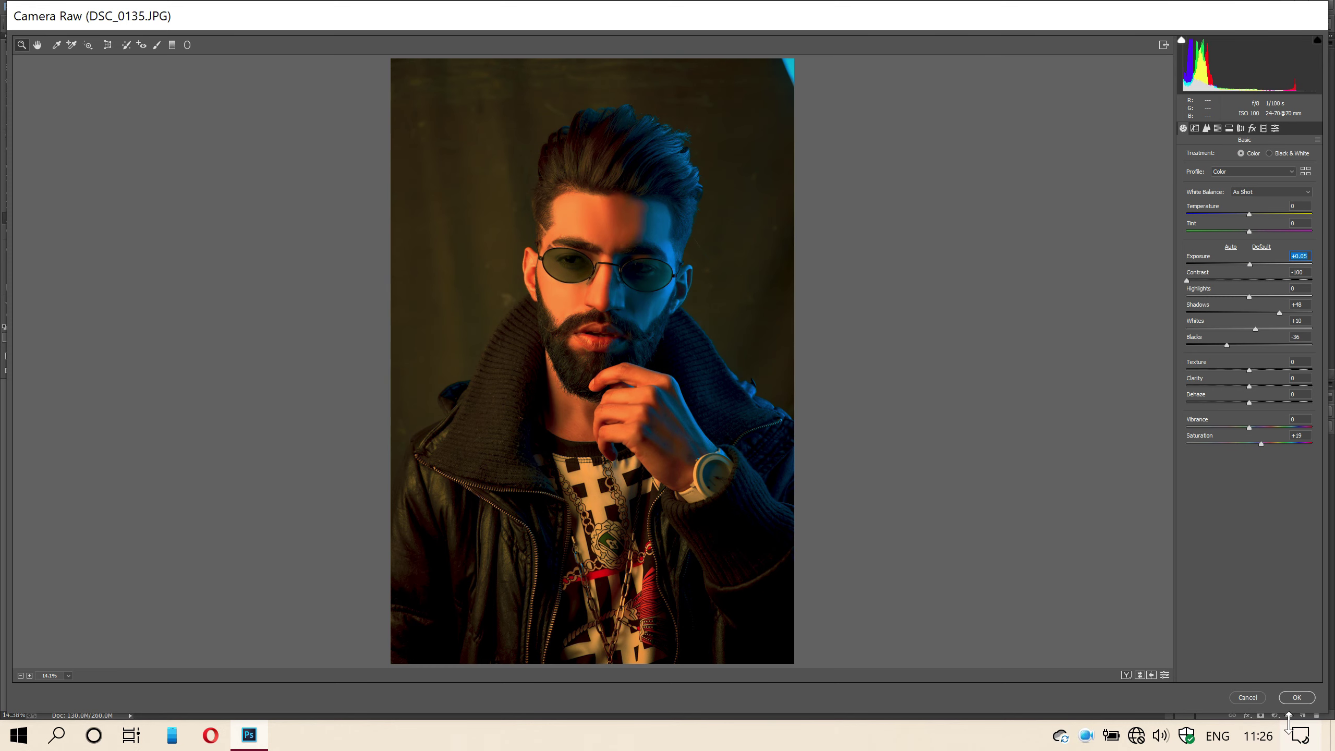
left_click(1287, 696)
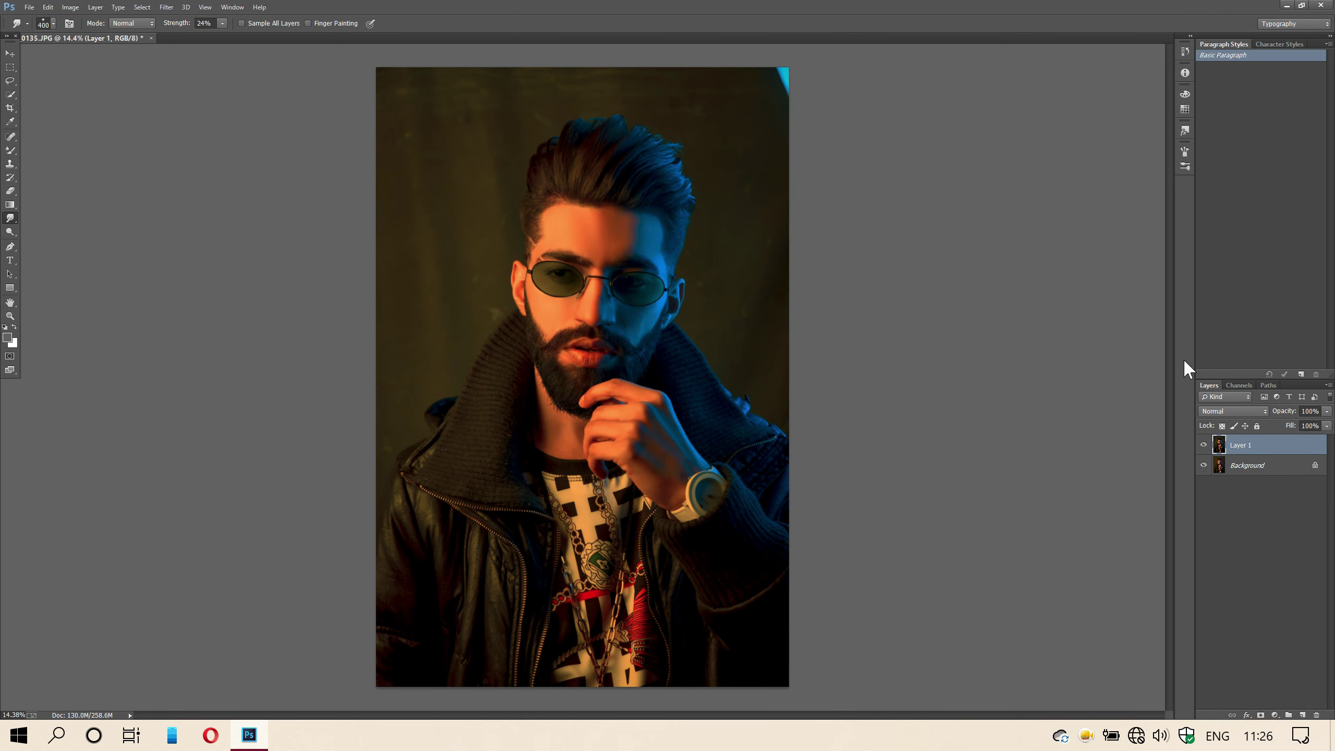
- Compare the teal-graded layer with the ungraded background and merge the two layers
left_click(1203, 444)
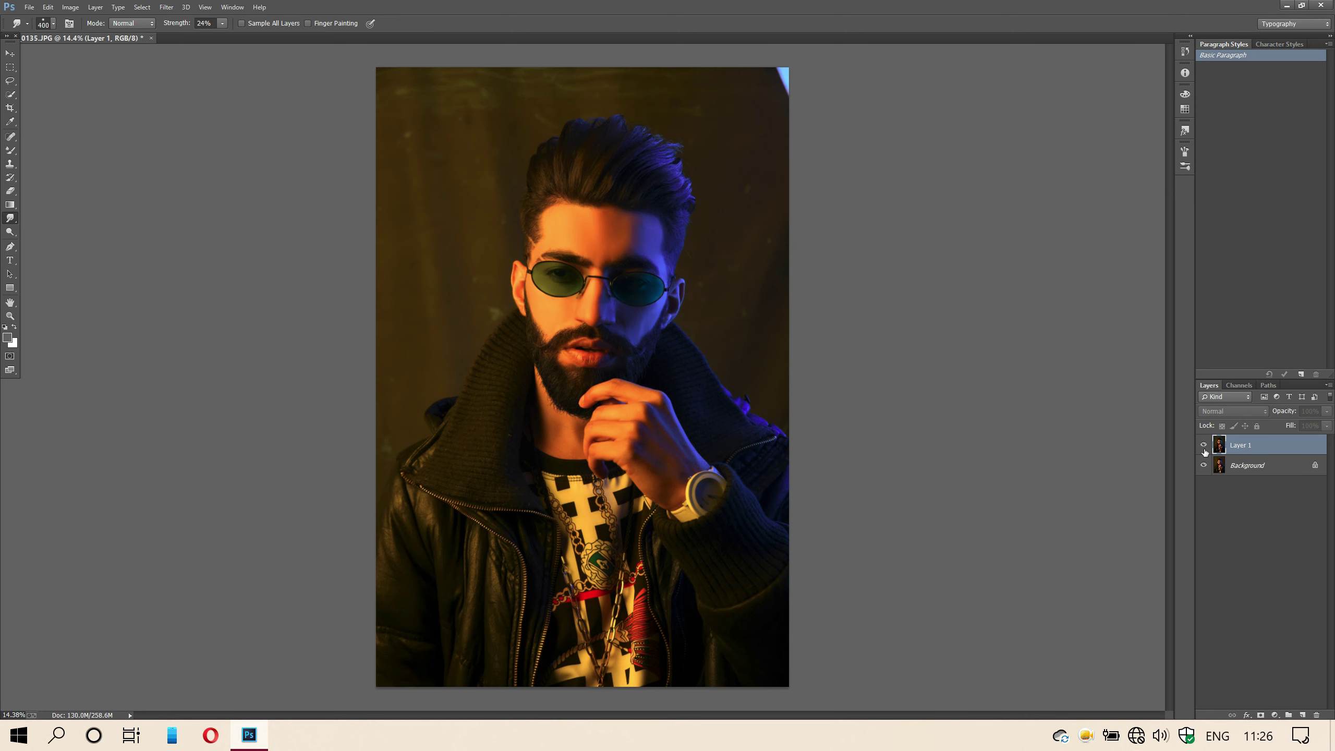
left_click(1204, 445)
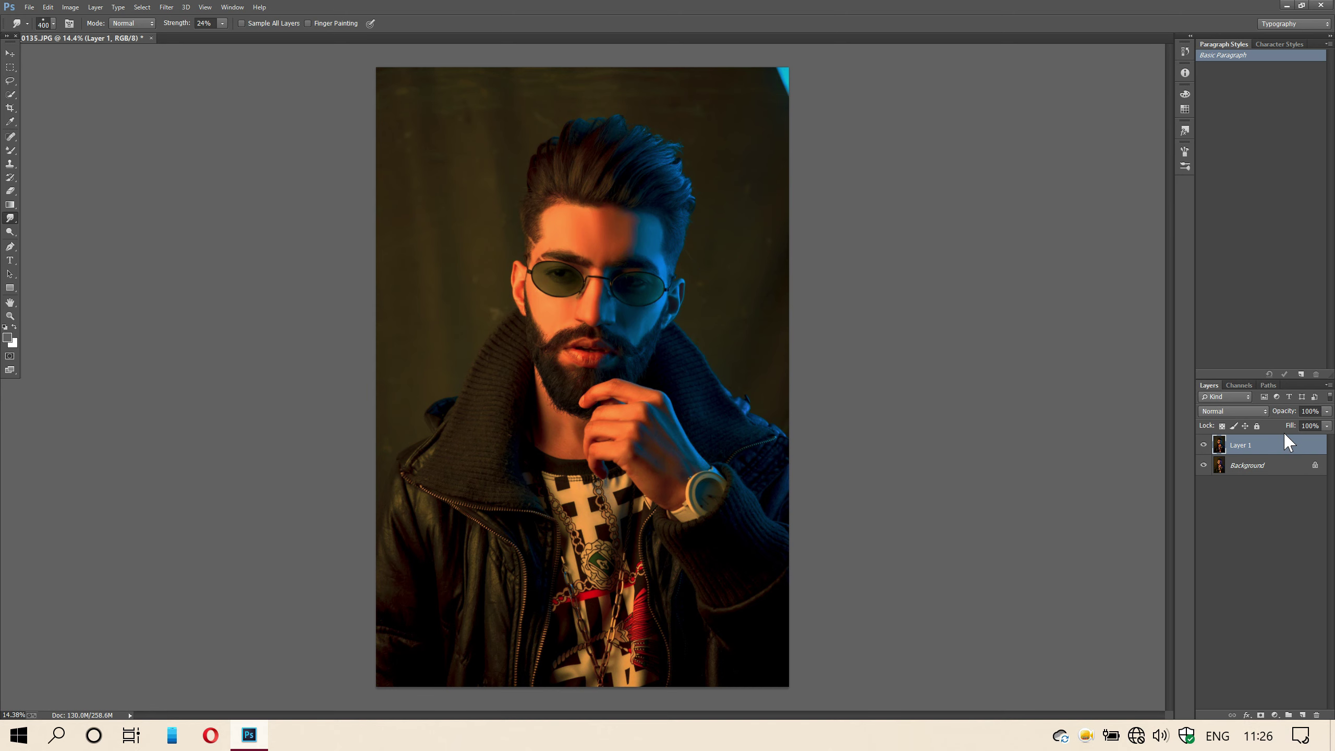
key("ctrl+e")
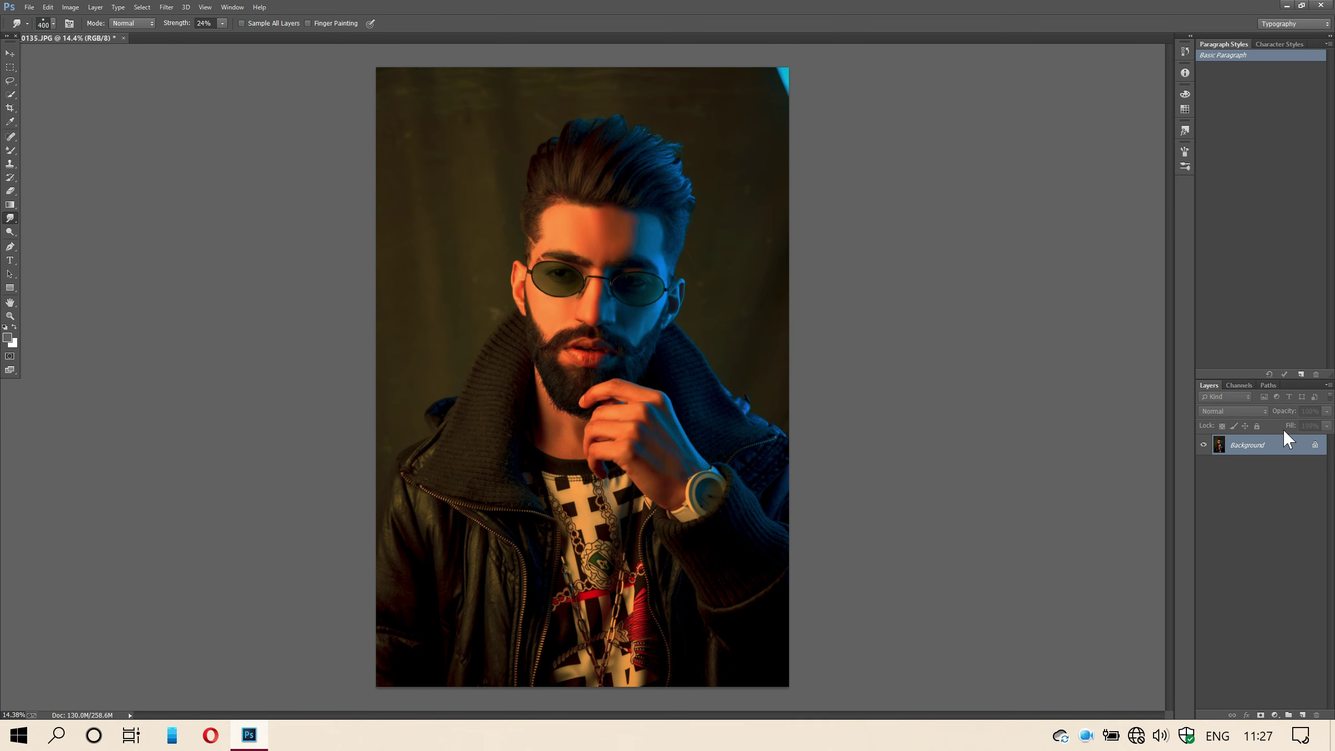
- Activate the Move tool and examine the graded face and skin at several zoom levels
scroll(521, 372, "up", 4)
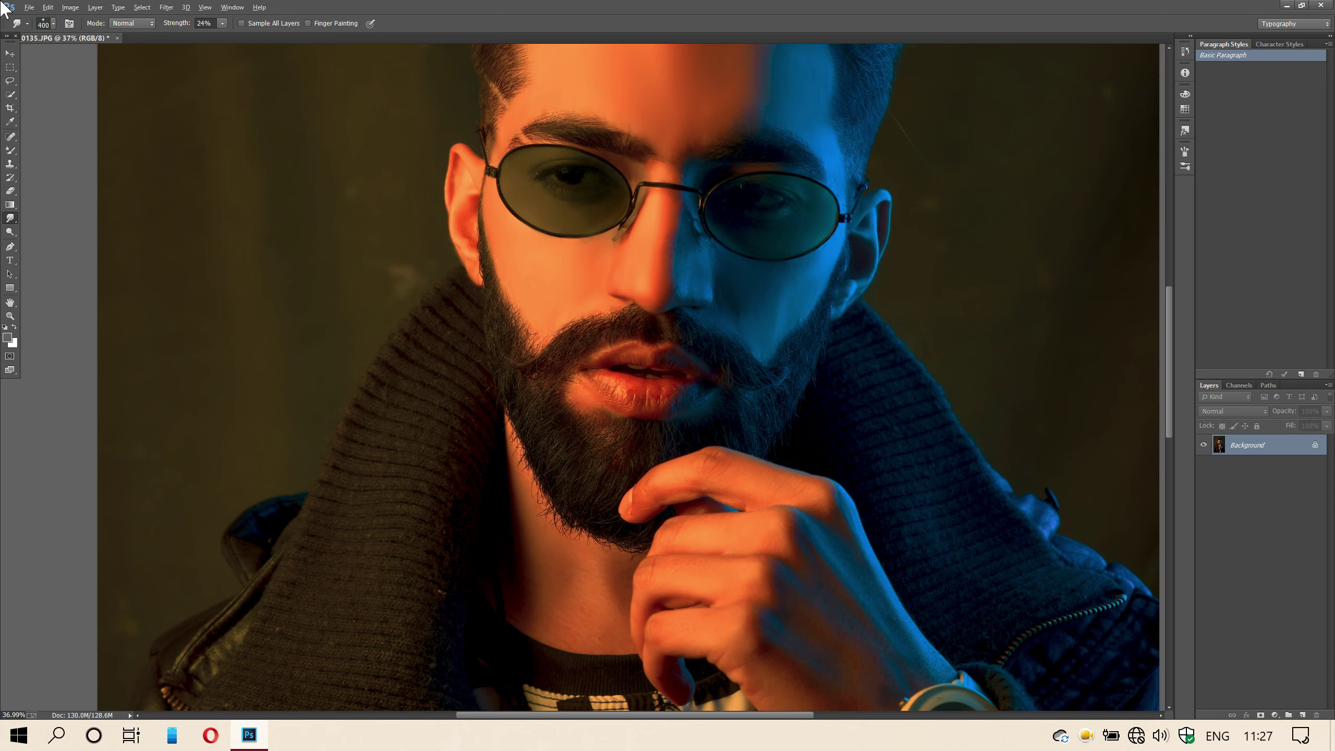
left_click(6, 54)
scroll(621, 211, "up", 3)
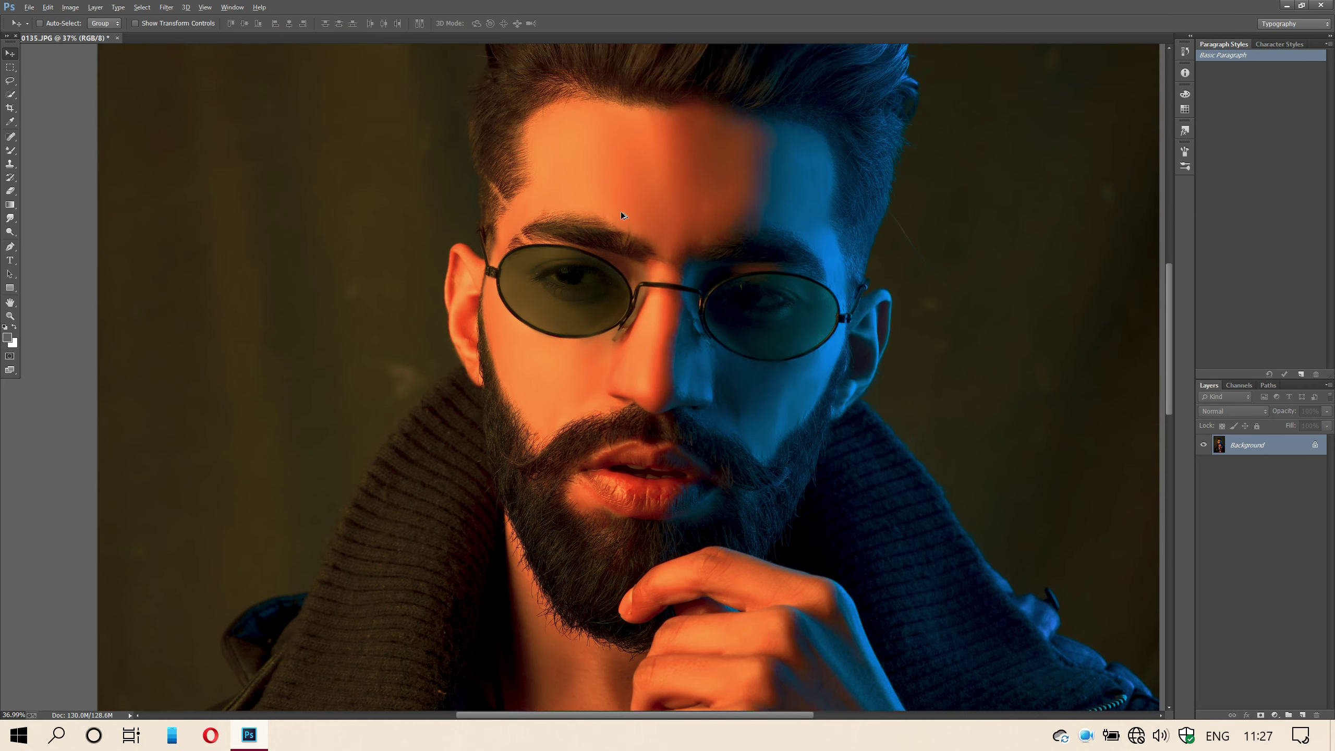
scroll(620, 212, "down", 3)
scroll(620, 211, "up", 2)
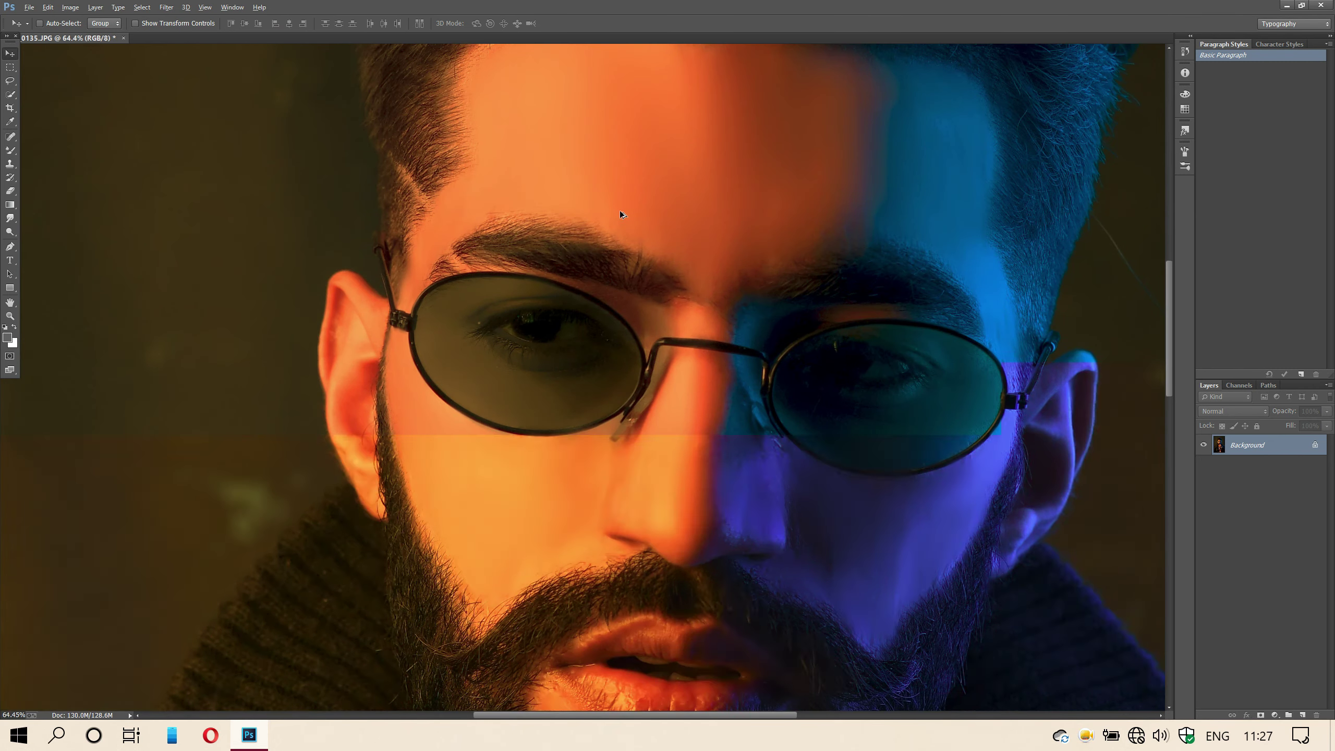
scroll(620, 211, "down", 3)
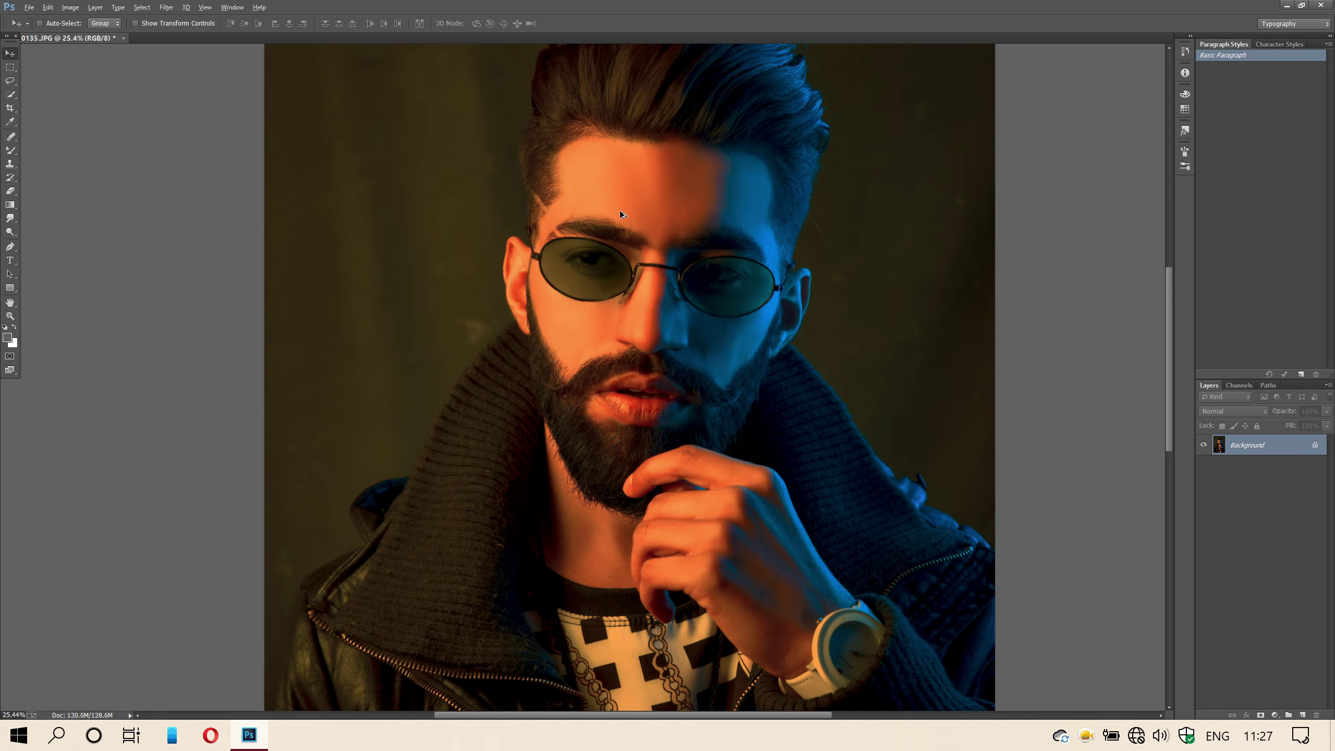